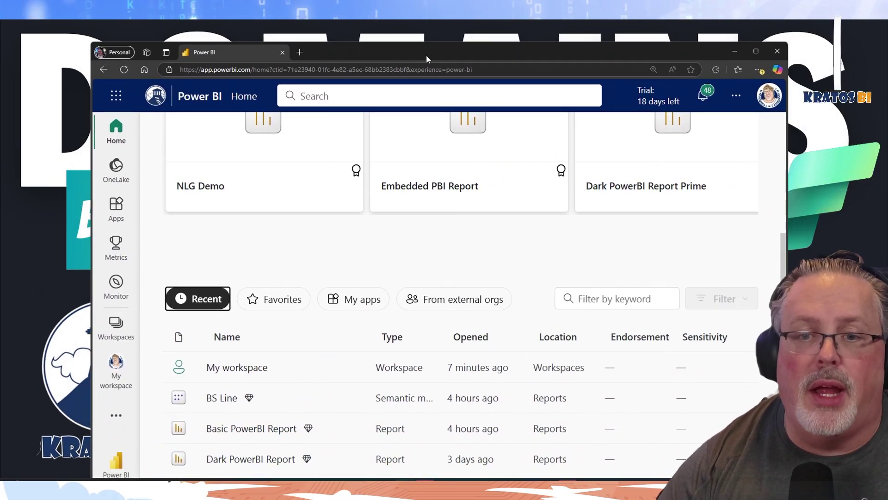
# Go from Settings to the Admin portal and show the Domains list with its six domains
pyautogui.scroll(5, 488, 226)
pyautogui.scroll(5, 422, 145)
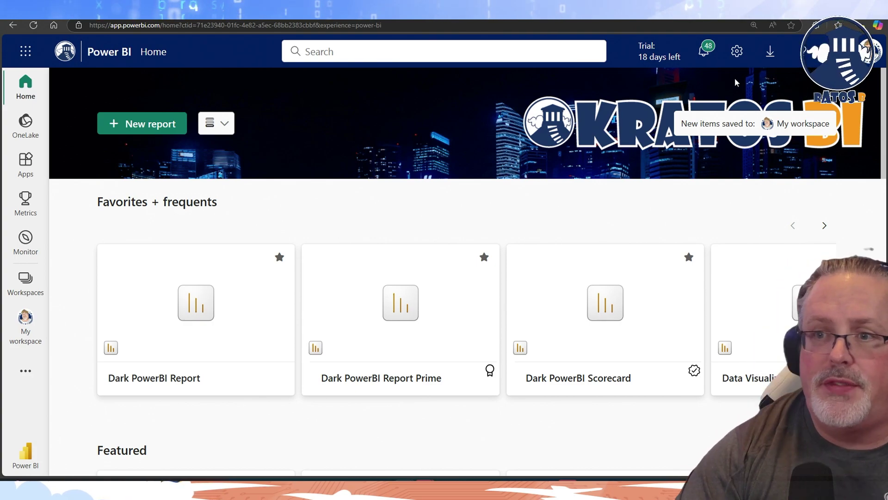
pyautogui.click(737, 51)
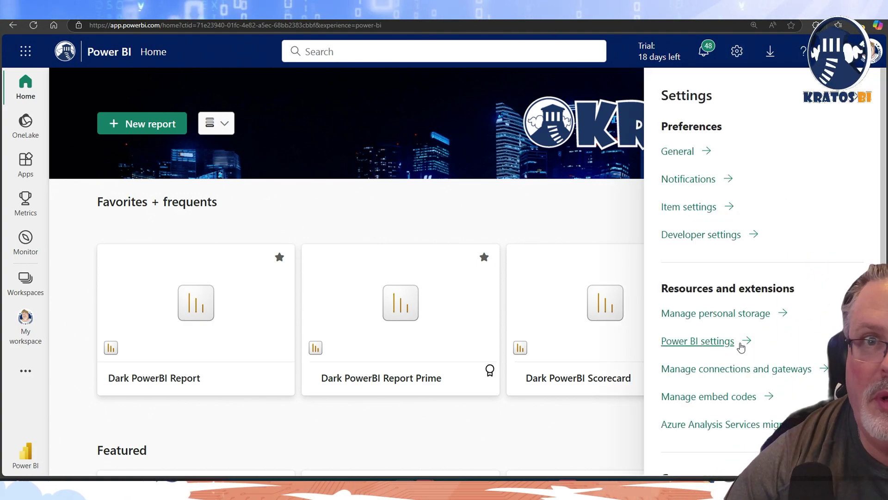
pyautogui.scroll(-2, 736, 347)
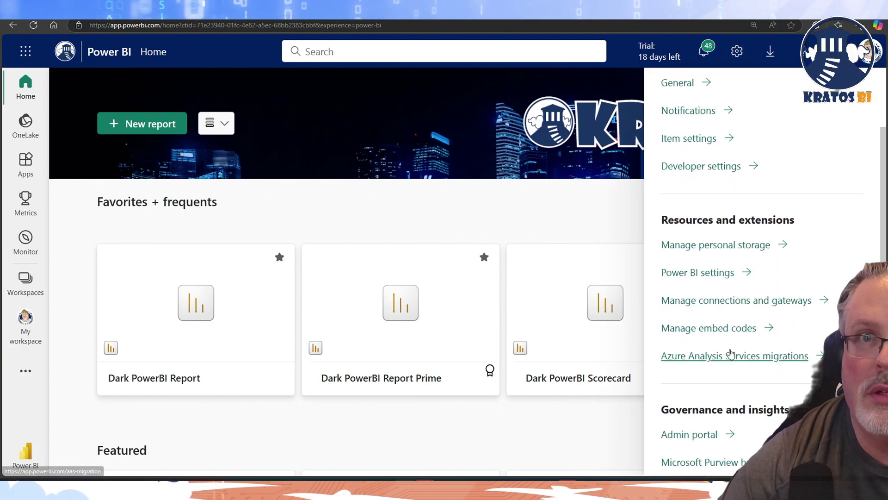
pyautogui.click(697, 435)
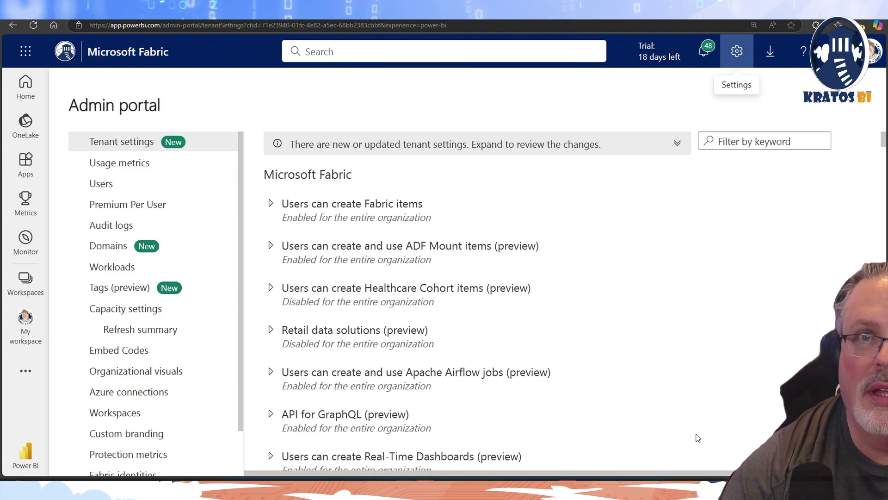
pyautogui.click(128, 248)
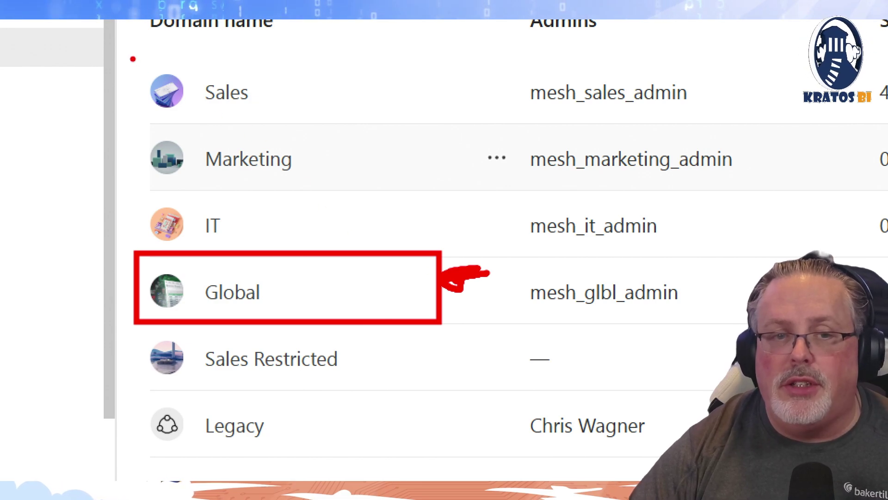
# Draw red boxes around the Sales, Marketing and IT domain rows
pyautogui.moveTo(133, 59); pyautogui.dragTo(349, 132)
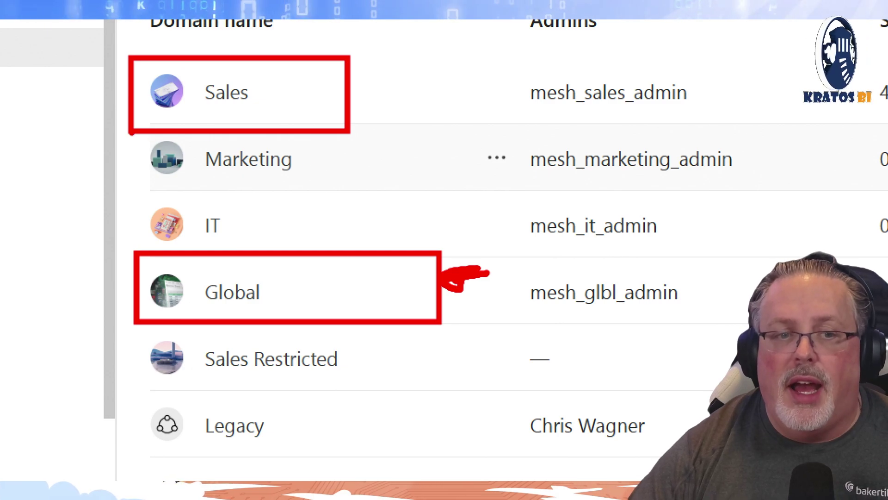
pyautogui.moveTo(128, 127); pyautogui.dragTo(364, 197)
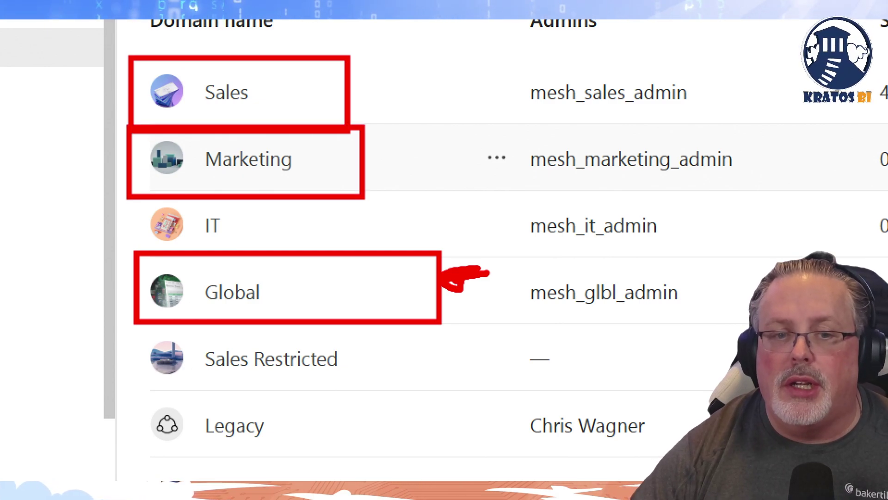
pyautogui.moveTo(124, 199); pyautogui.dragTo(394, 254)
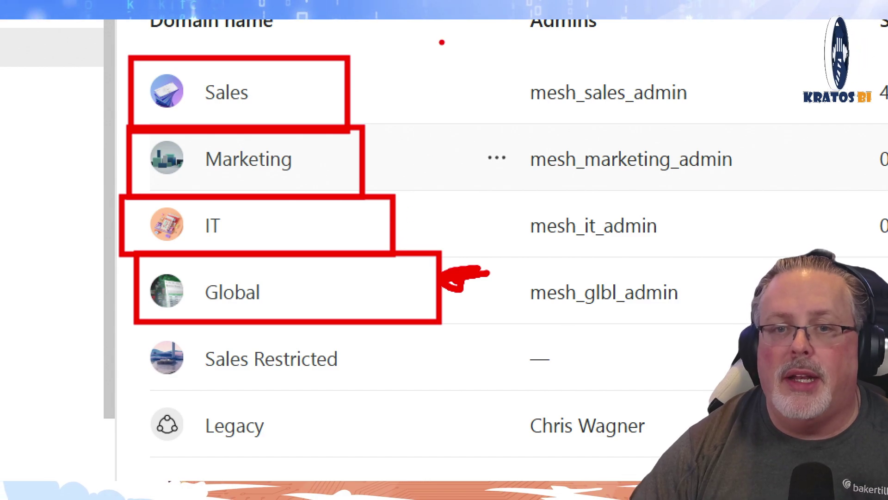
# Add arrows pointing at those three boxes and outline the Sales Restricted row
pyautogui.moveTo(440, 56)
pyautogui.mouseDown()
pyautogui.moveTo(385, 73)
pyautogui.moveTo(366, 70)
pyautogui.moveTo(393, 95)
pyautogui.moveTo(377, 83)
pyautogui.moveTo(439, 70)
pyautogui.moveTo(415, 65)
pyautogui.mouseUp()
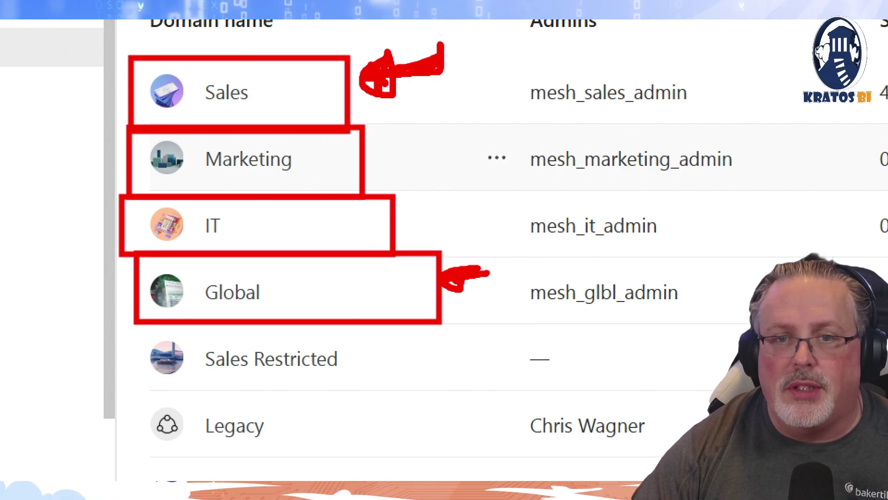
pyautogui.moveTo(445, 147)
pyautogui.mouseDown()
pyautogui.moveTo(383, 148)
pyautogui.moveTo(404, 125)
pyautogui.moveTo(404, 159)
pyautogui.moveTo(387, 147)
pyautogui.moveTo(447, 145)
pyautogui.mouseUp()
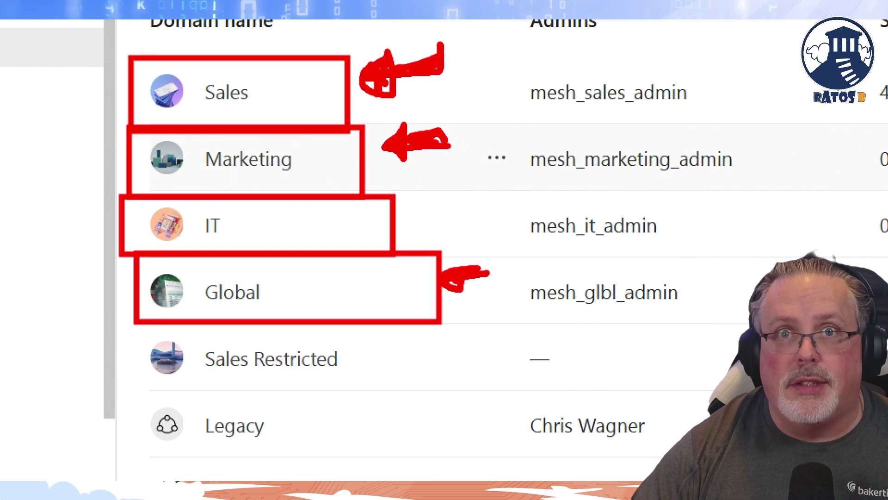
pyautogui.moveTo(454, 202)
pyautogui.mouseDown()
pyautogui.moveTo(438, 188)
pyautogui.moveTo(416, 233)
pyautogui.mouseUp()
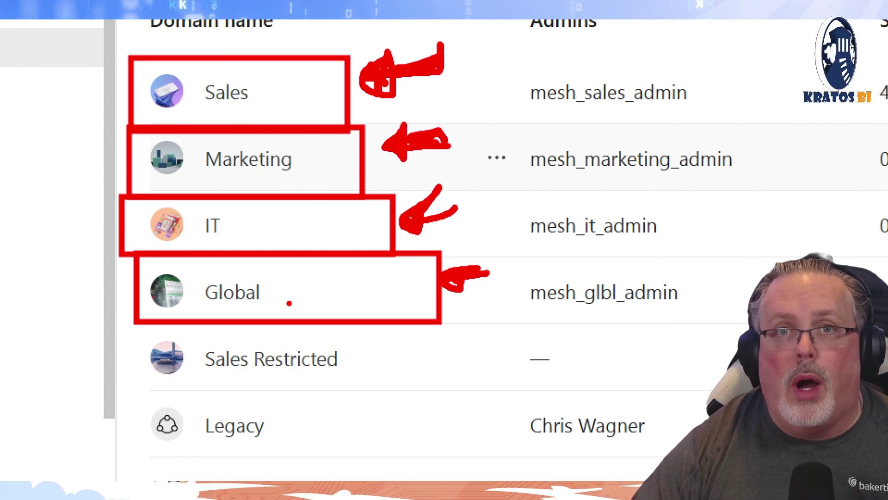
pyautogui.moveTo(134, 324)
pyautogui.mouseDown()
pyautogui.moveTo(140, 358)
pyautogui.moveTo(395, 400)
pyautogui.mouseUp()
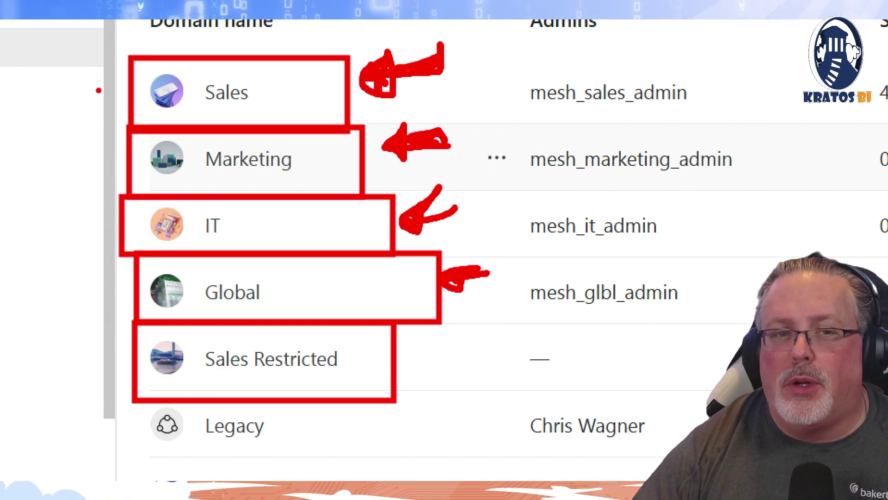
# Add a margin arrow at Sales, box and arrow the Legacy row, then clear all markup
pyautogui.moveTo(99, 91)
pyautogui.mouseDown()
pyautogui.moveTo(61, 93)
pyautogui.moveTo(101, 93)
pyautogui.moveTo(73, 116)
pyautogui.mouseUp()
pyautogui.click(62, 105)
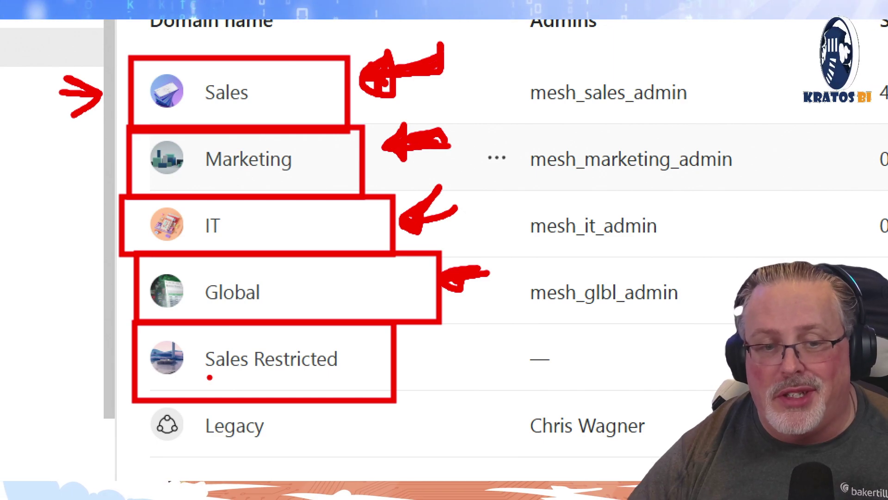
pyautogui.moveTo(132, 400)
pyautogui.mouseDown()
pyautogui.moveTo(258, 463)
pyautogui.moveTo(134, 400)
pyautogui.mouseUp()
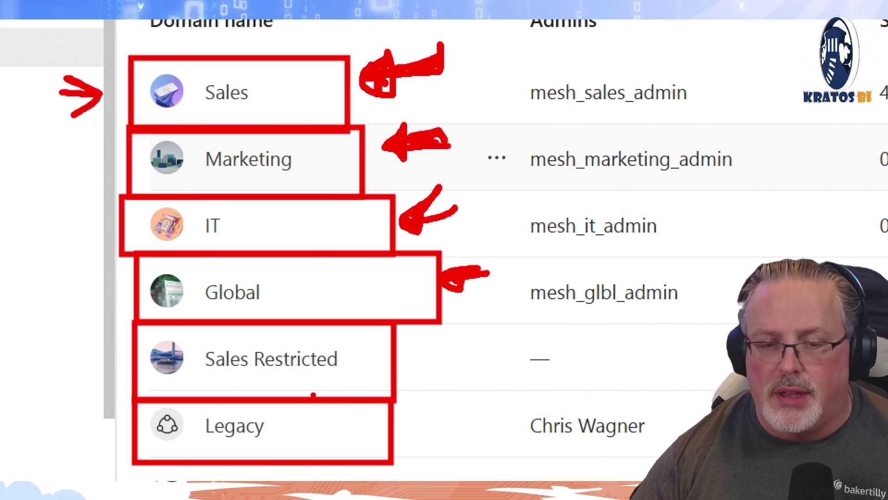
pyautogui.moveTo(435, 424)
pyautogui.mouseDown()
pyautogui.moveTo(456, 425)
pyautogui.moveTo(388, 427)
pyautogui.moveTo(400, 423)
pyautogui.moveTo(430, 441)
pyautogui.mouseUp()
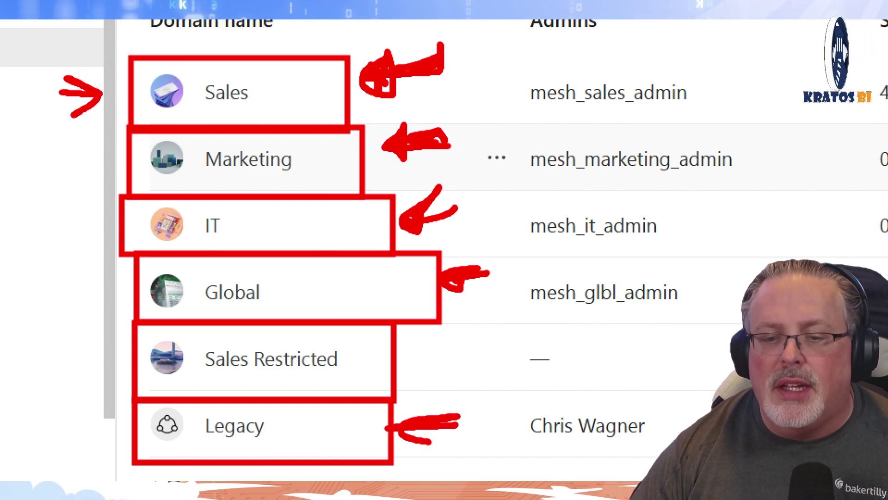
pyautogui.press('Escape')
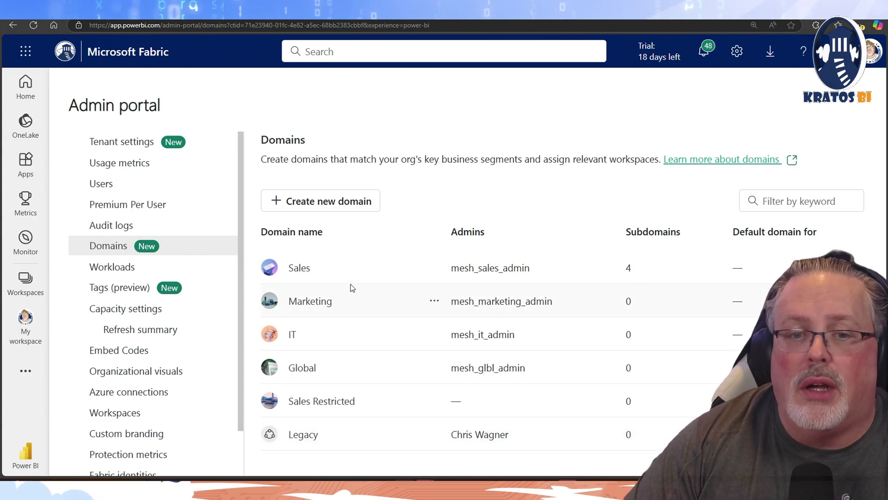
# Create a domain named Finance, adding a searched-for user as its domain admin
pyautogui.click(321, 205)
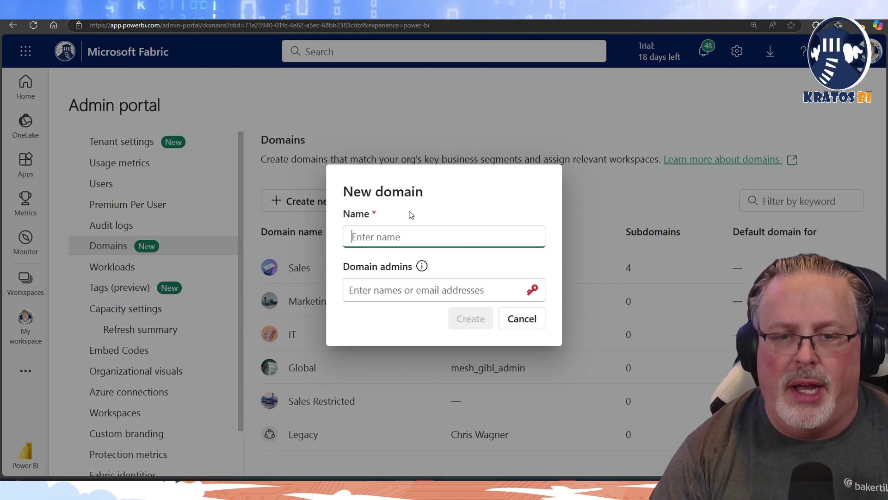
pyautogui.write('Finance')
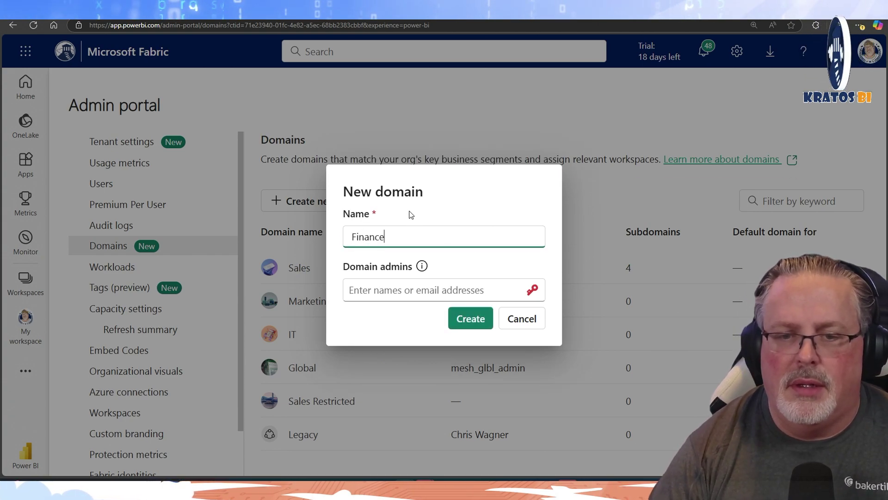
pyautogui.click(397, 288)
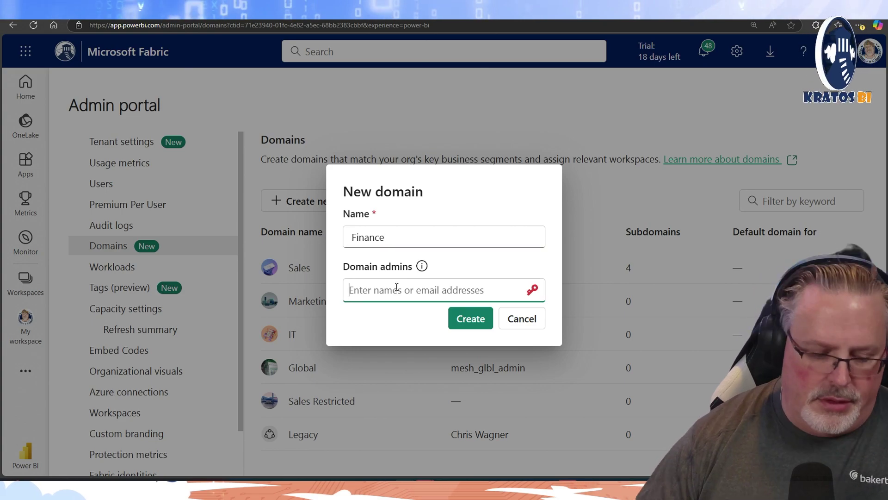
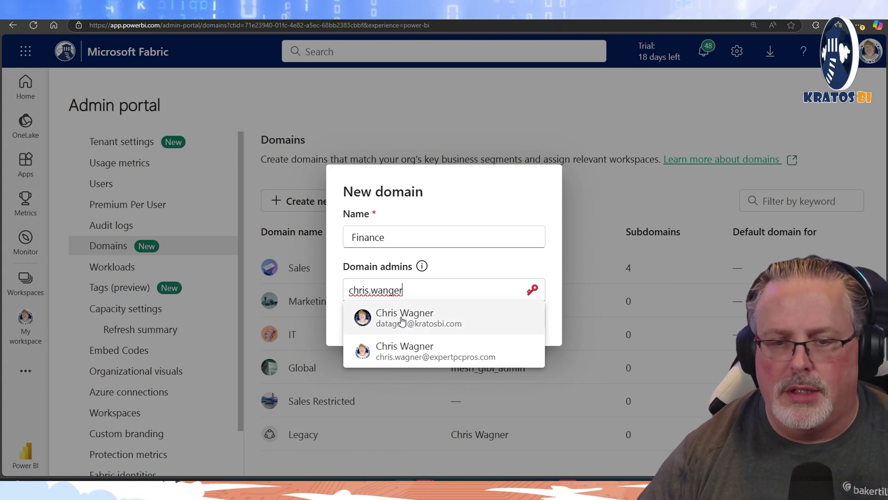
pyautogui.click(402, 318)
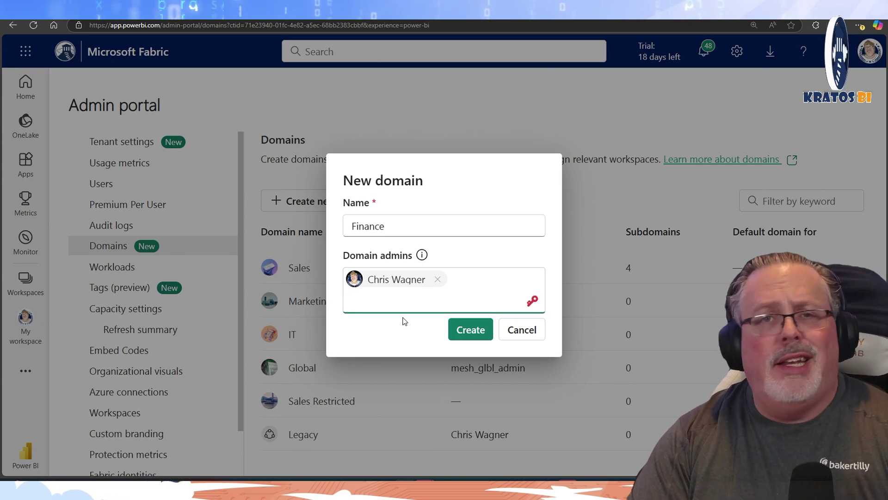
pyautogui.click(470, 332)
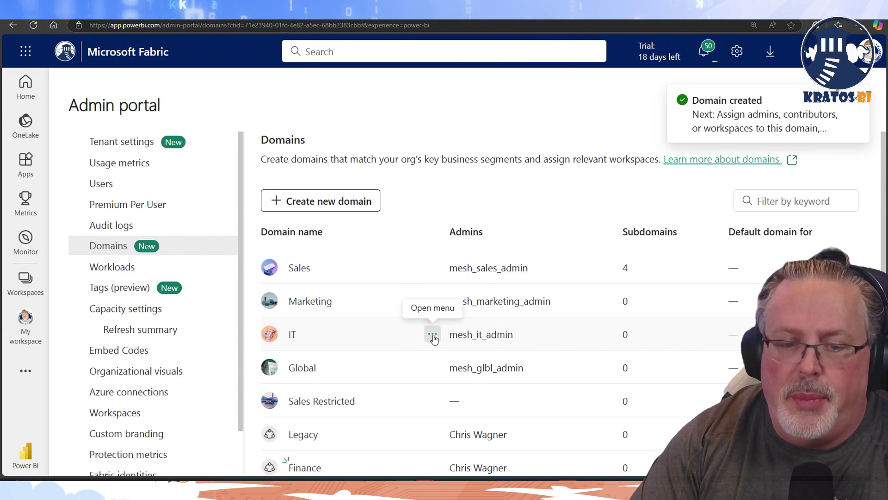
# Open the Finance domain's settings from its options menu
pyautogui.scroll(-1, 418, 347)
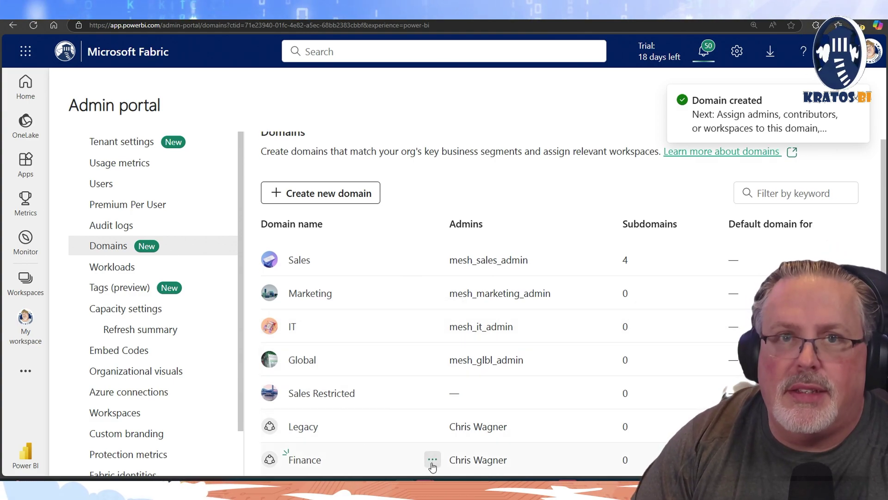
pyautogui.click(432, 460)
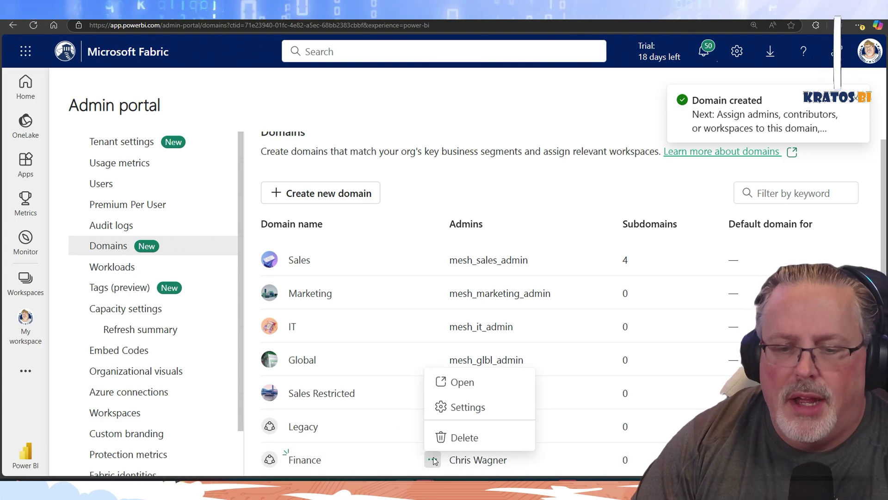
pyautogui.click(468, 407)
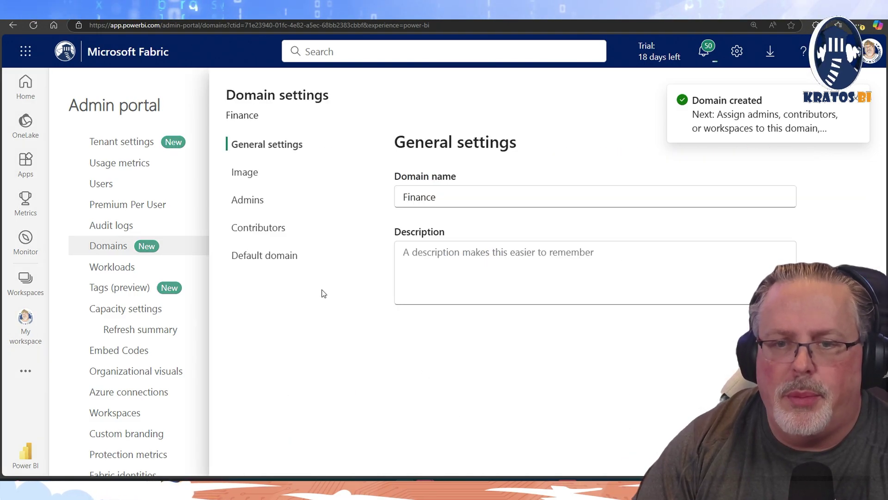
# Give Finance the open-notebook cover image from the gallery, then view its admins
pyautogui.click(477, 252)
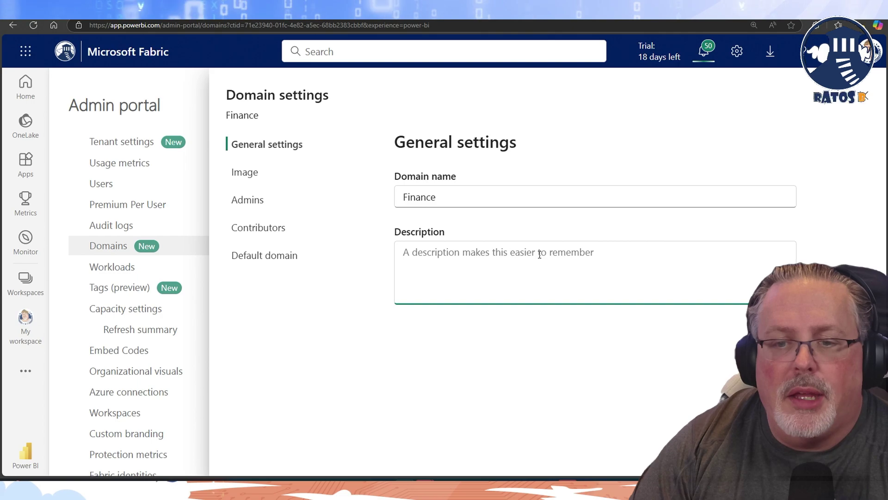
pyautogui.click(258, 175)
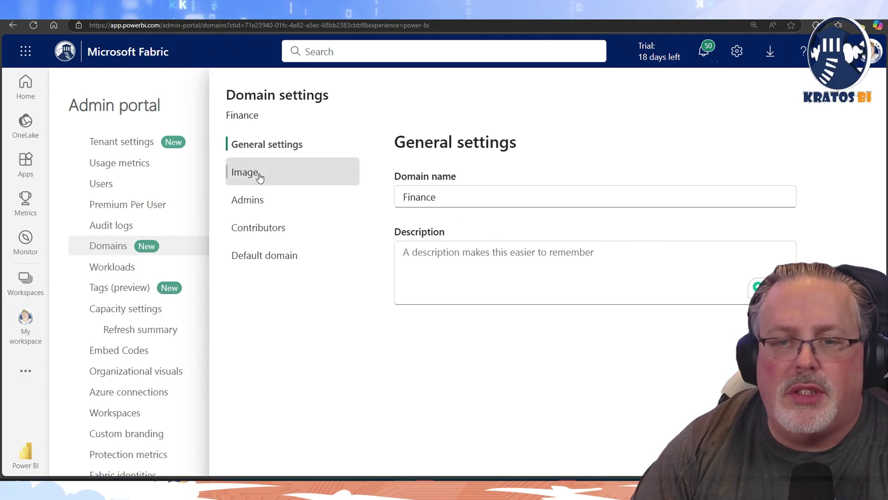
pyautogui.click(460, 300)
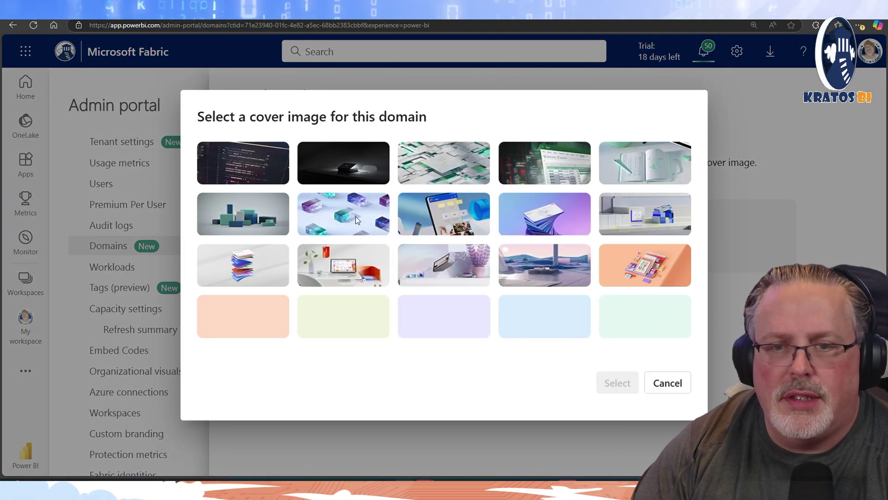
pyautogui.click(561, 175)
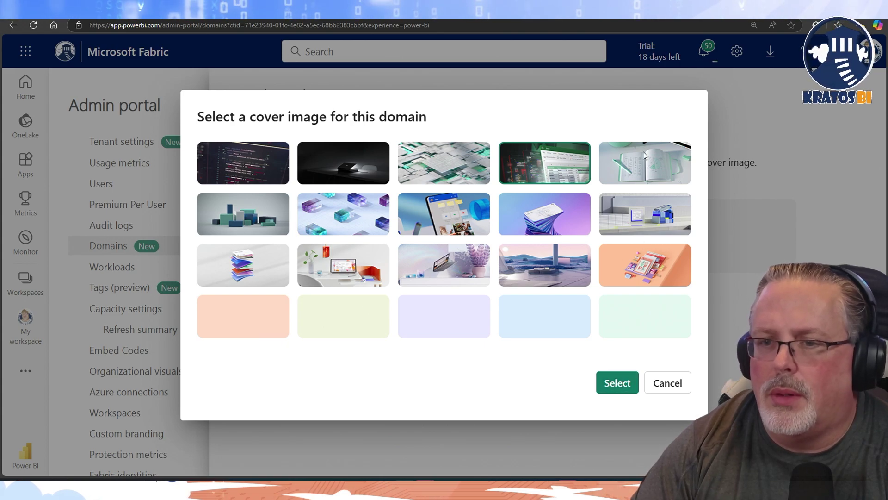
pyautogui.click(641, 165)
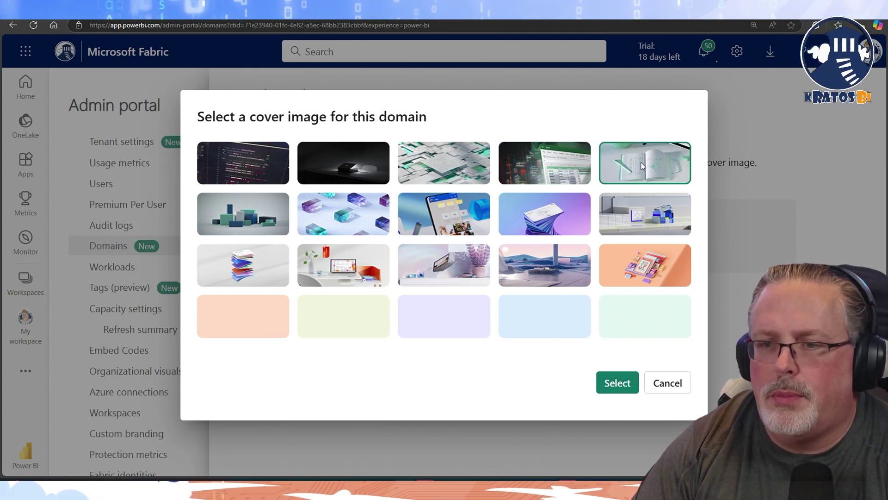
pyautogui.click(617, 384)
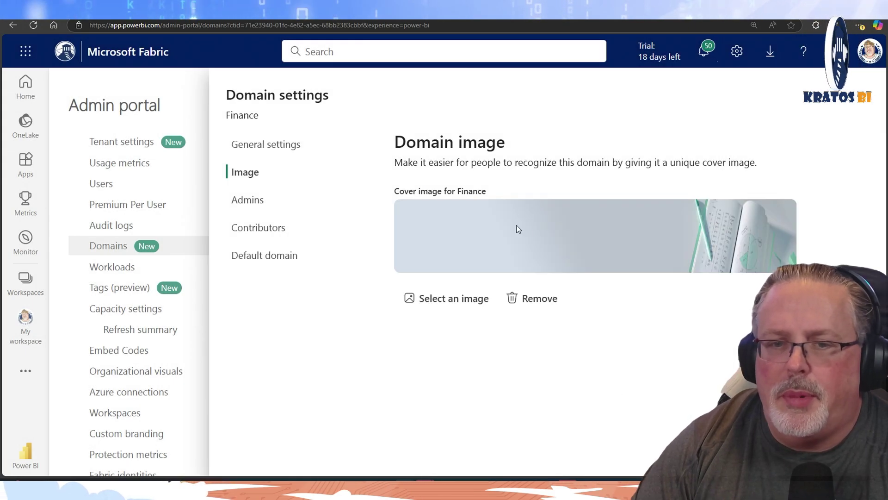
pyautogui.click(270, 206)
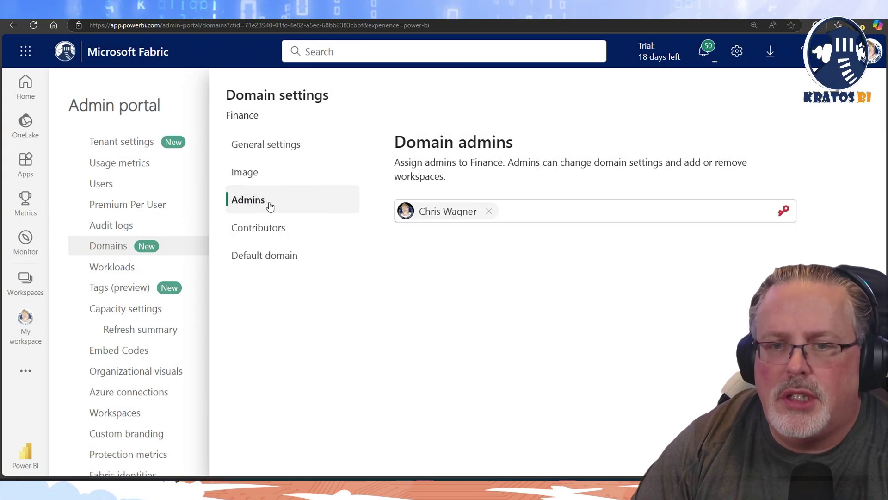
# Check Finance's Contributors and Default domain settings, then close the settings panel
pyautogui.click(244, 231)
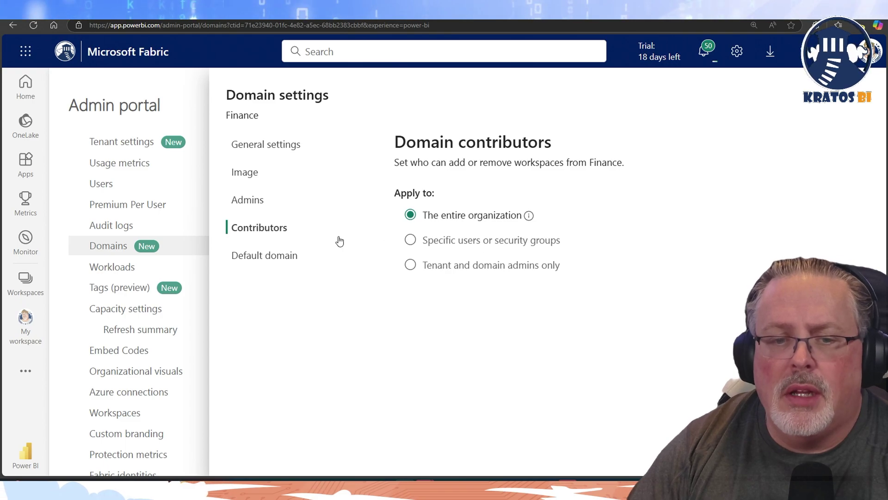
pyautogui.click(280, 256)
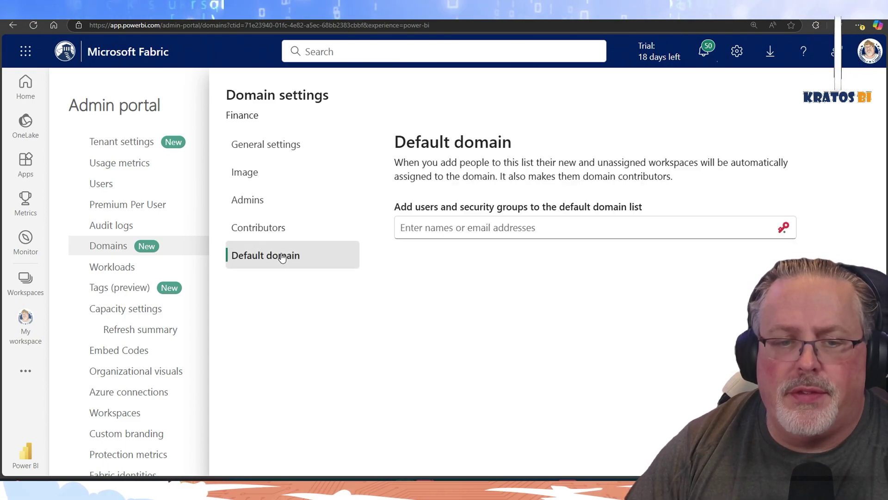
pyautogui.click(457, 229)
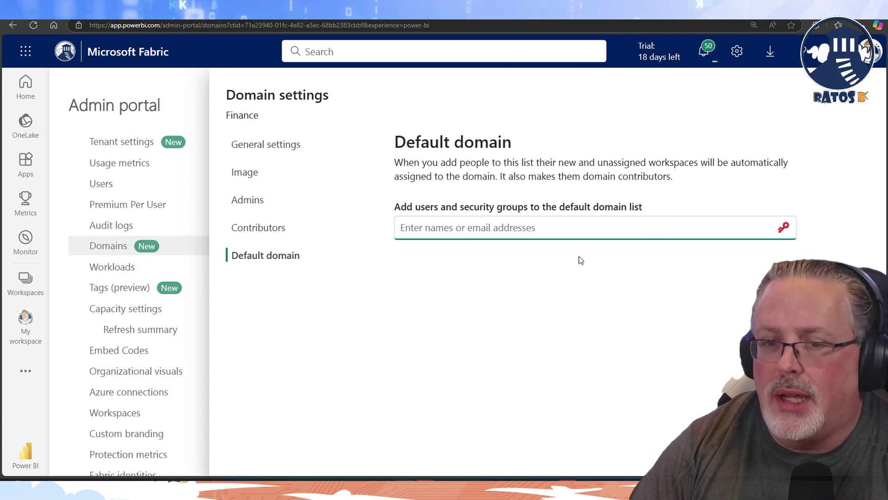
pyautogui.click(849, 90)
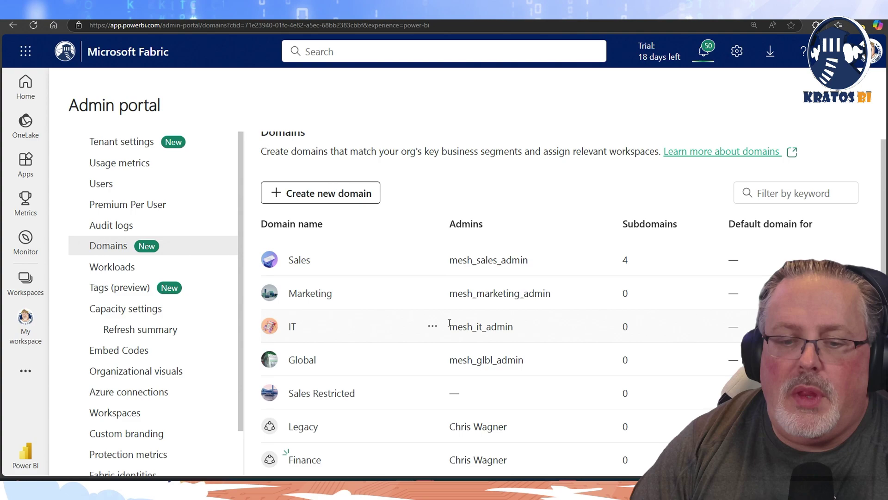
# Open Workspace settings for Adv Wks DA 0 Prod from the workspaces list
pyautogui.click(26, 278)
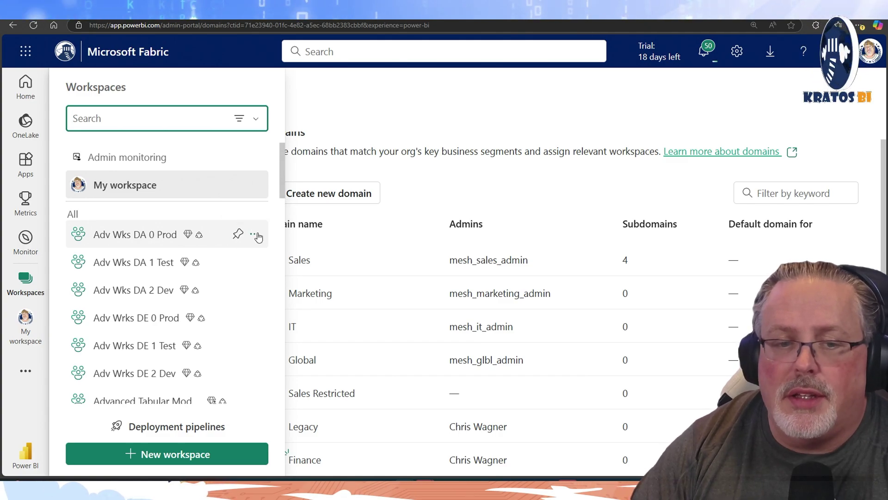
pyautogui.click(256, 235)
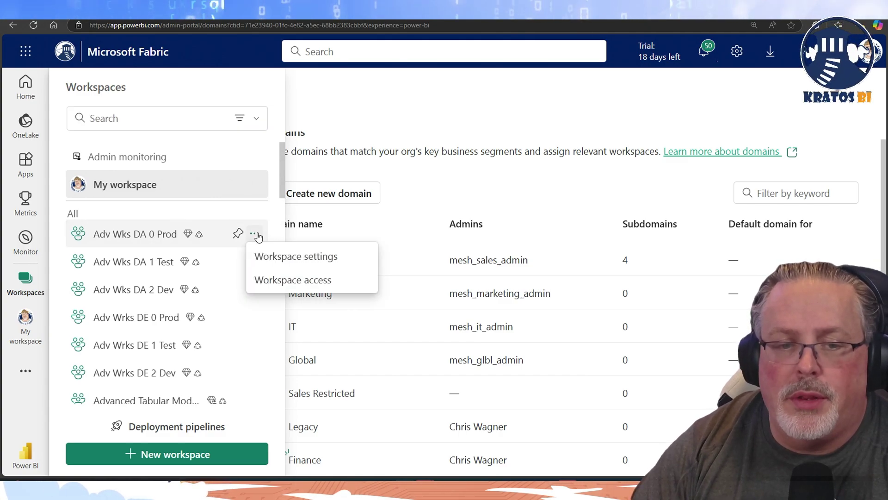
pyautogui.click(271, 255)
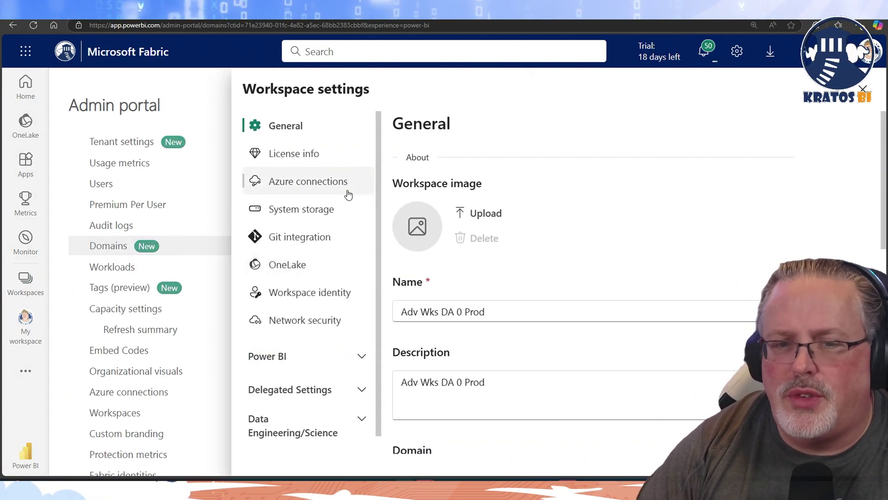
# Check the Domain dropdown, which offers Finance, and leave it on Global
pyautogui.scroll(-5, 481, 157)
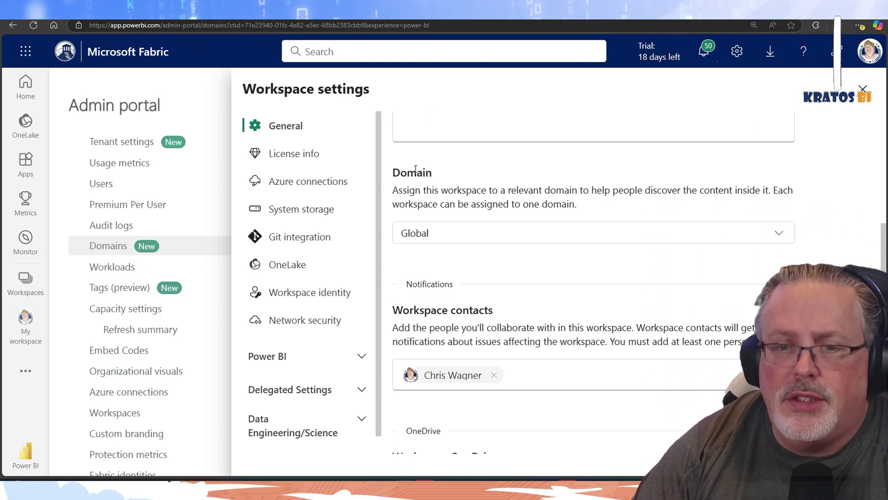
pyautogui.scroll(5, 460, 218)
pyautogui.scroll(-5, 459, 224)
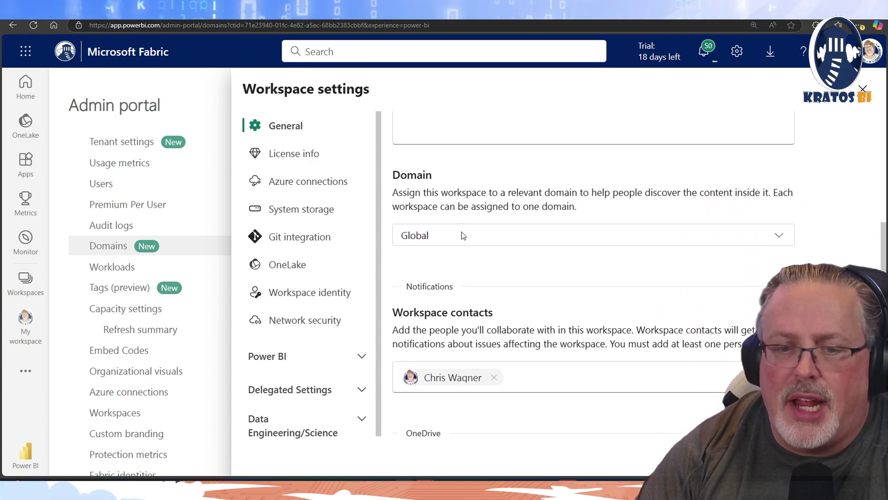
pyautogui.scroll(-2, 463, 235)
pyautogui.scroll(2, 458, 239)
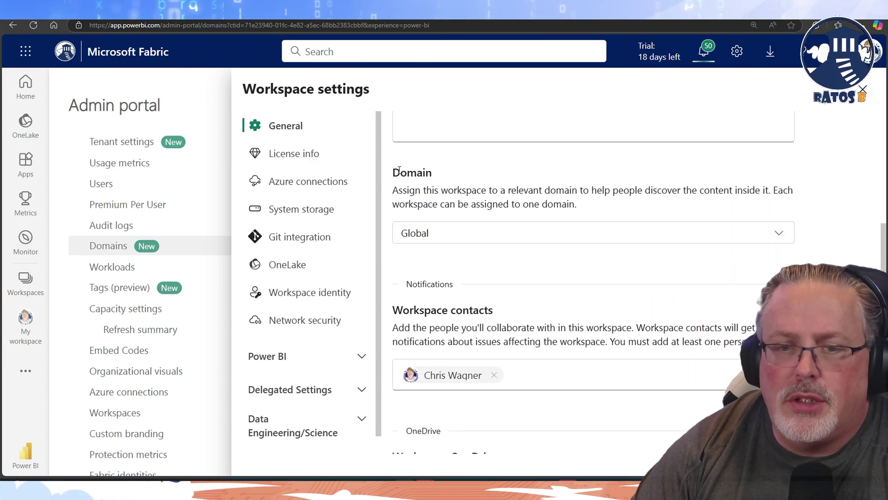
pyautogui.moveTo(399, 169); pyautogui.dragTo(570, 190)
pyautogui.click(779, 232)
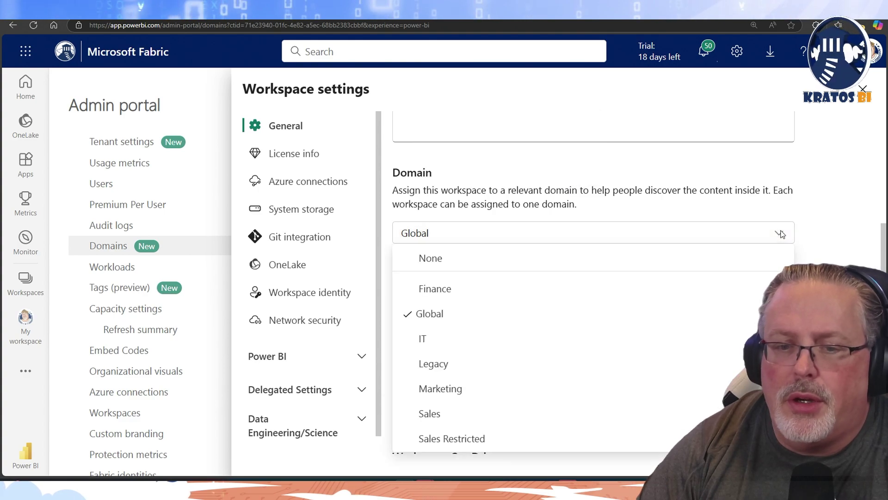
pyautogui.moveTo(472, 414)
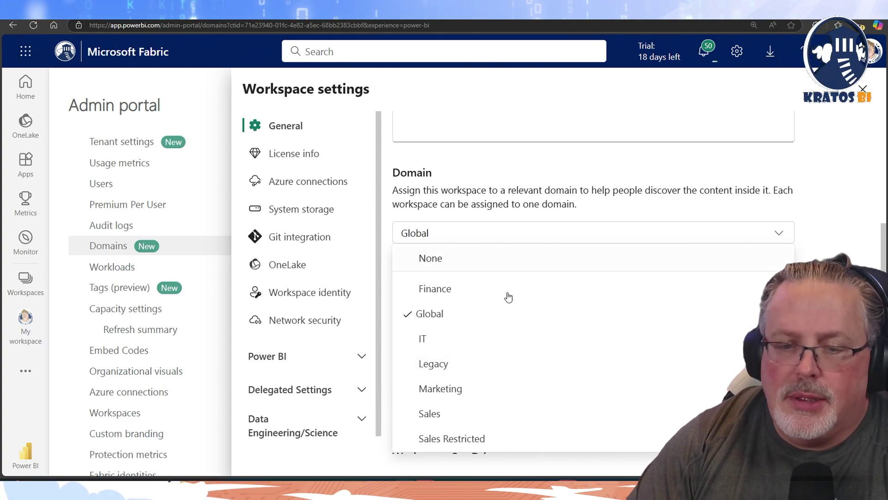
pyautogui.click(548, 169)
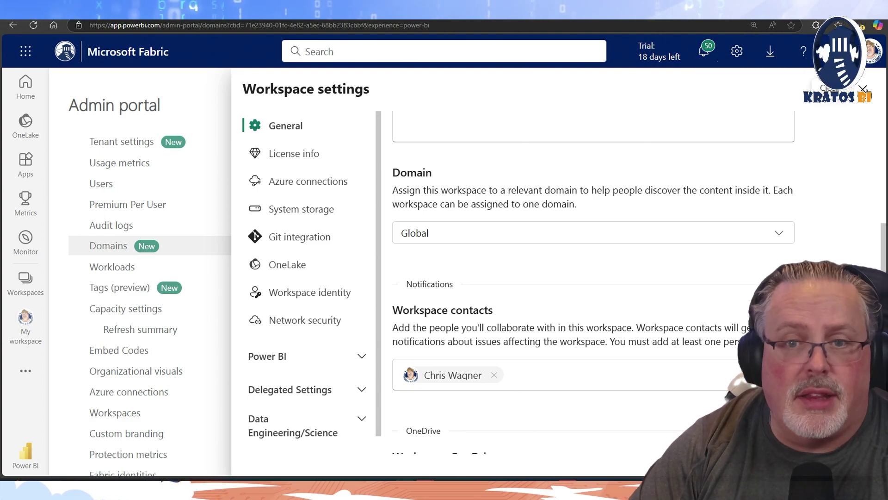
# Close the workspace settings and open the Sales domain's details
pyautogui.click(863, 88)
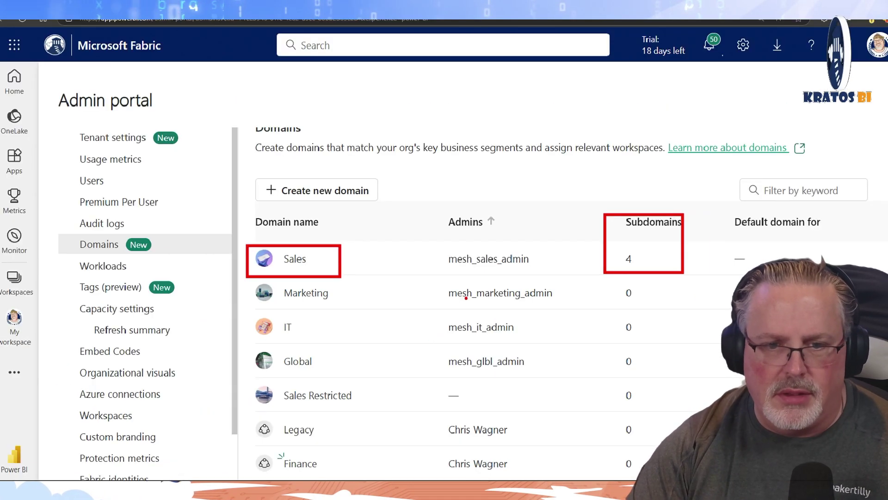
pyautogui.click(296, 260)
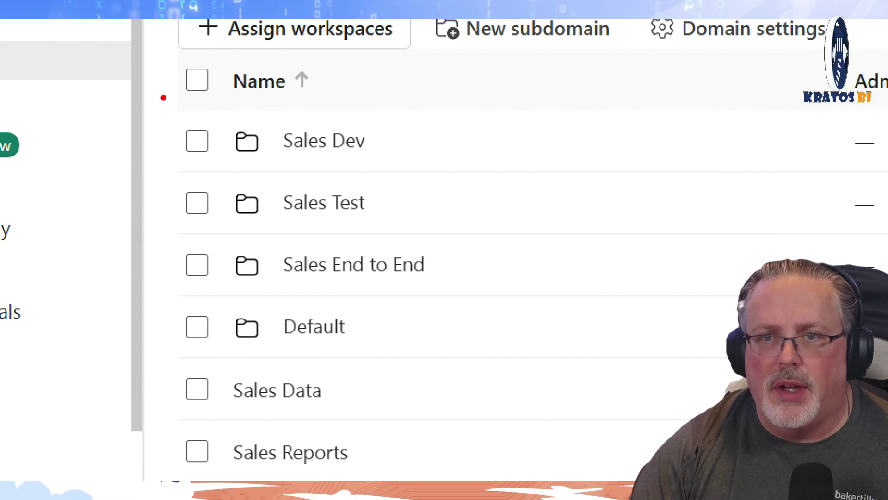
pyautogui.moveTo(163, 97)
pyautogui.mouseDown()
pyautogui.moveTo(393, 217)
pyautogui.moveTo(405, 210)
pyautogui.moveTo(464, 362)
pyautogui.mouseUp()
pyautogui.press('Escape')
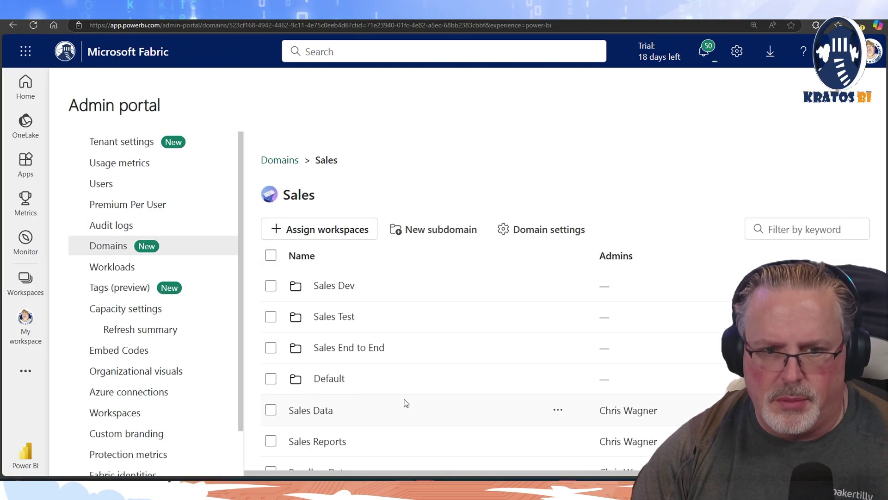
pyautogui.scroll(-1, 405, 402)
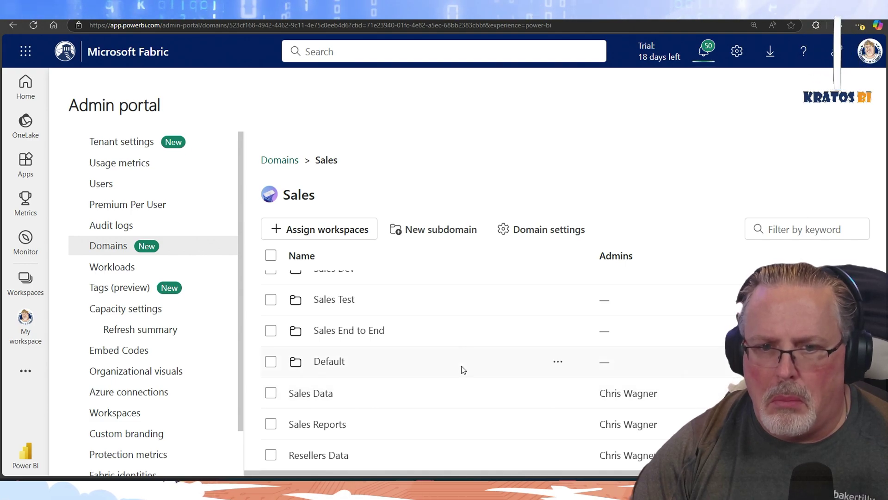
pyautogui.scroll(1, 572, 404)
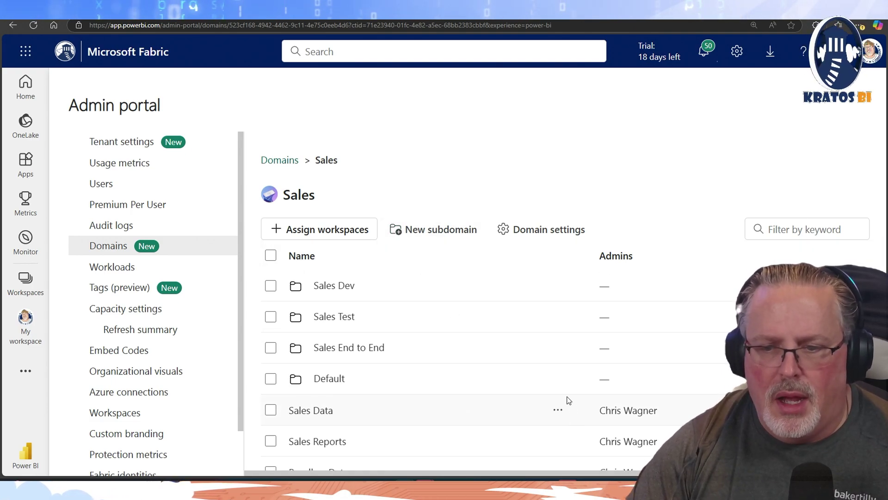
pyautogui.scroll(-1, 462, 379)
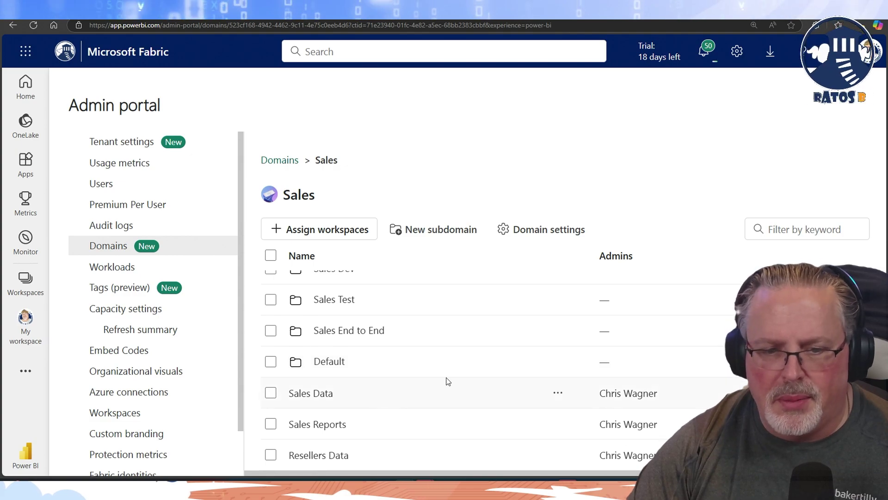
# Look inside Sales' Default subdomain, then return to the full Domains list
pyautogui.click(337, 360)
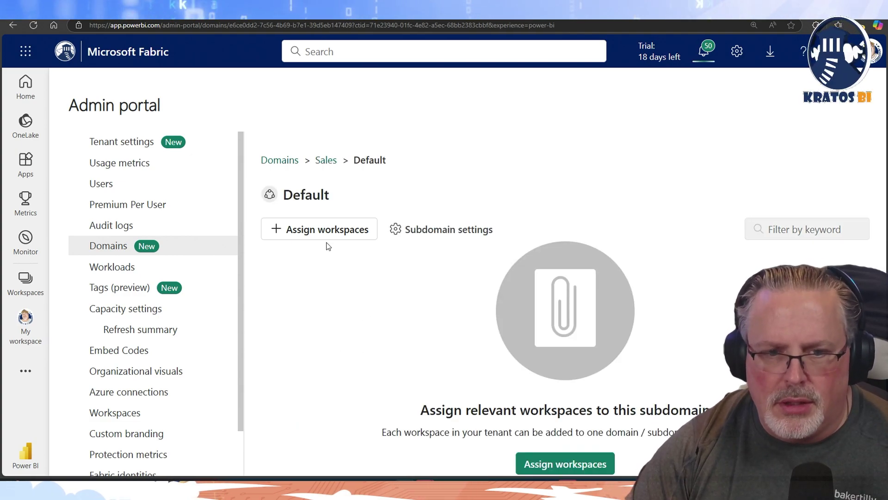
pyautogui.click(325, 160)
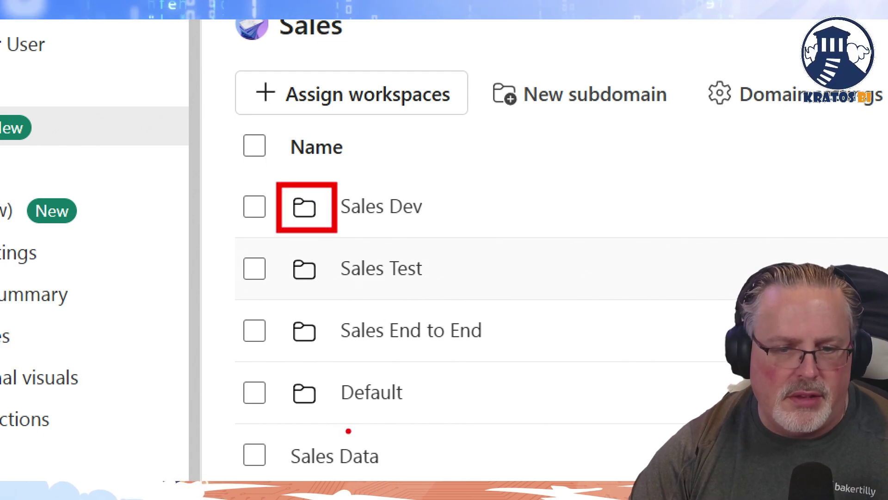
pyautogui.scroll(-1, 363, 407)
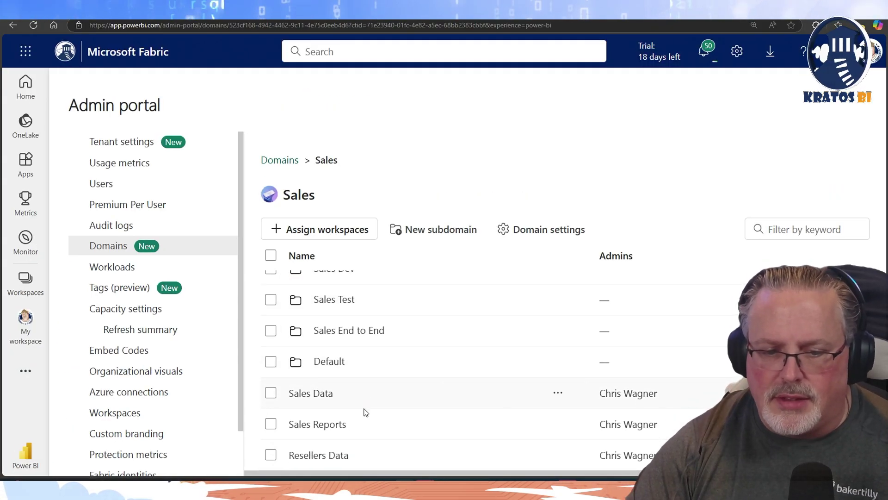
pyautogui.scroll(1, 365, 412)
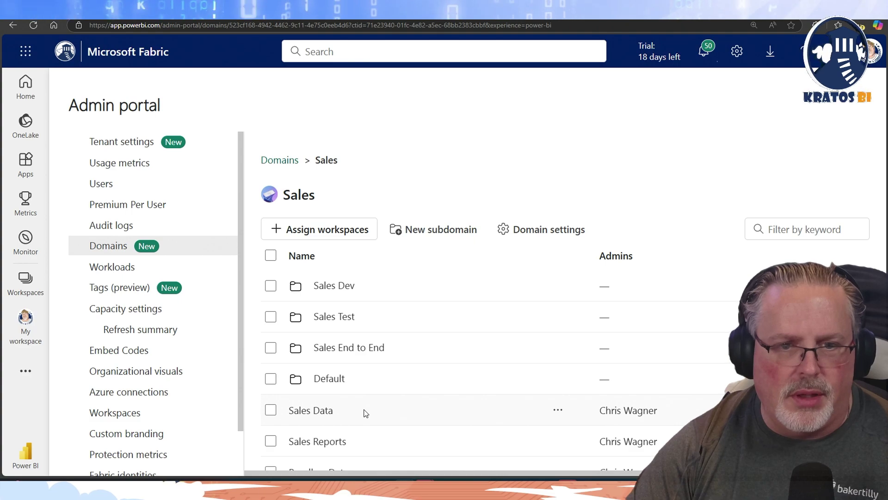
pyautogui.click(285, 160)
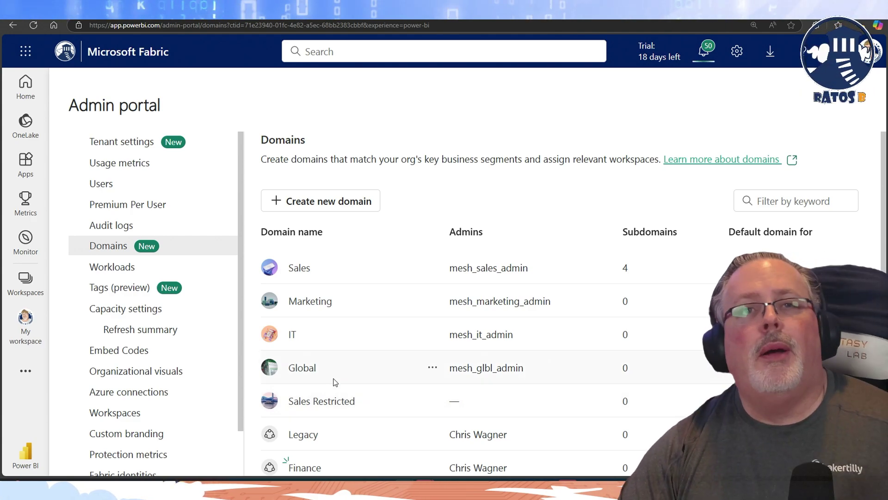
# Show the Workspaces flyout and scroll through every workspace, then back to the top
pyautogui.click(37, 279)
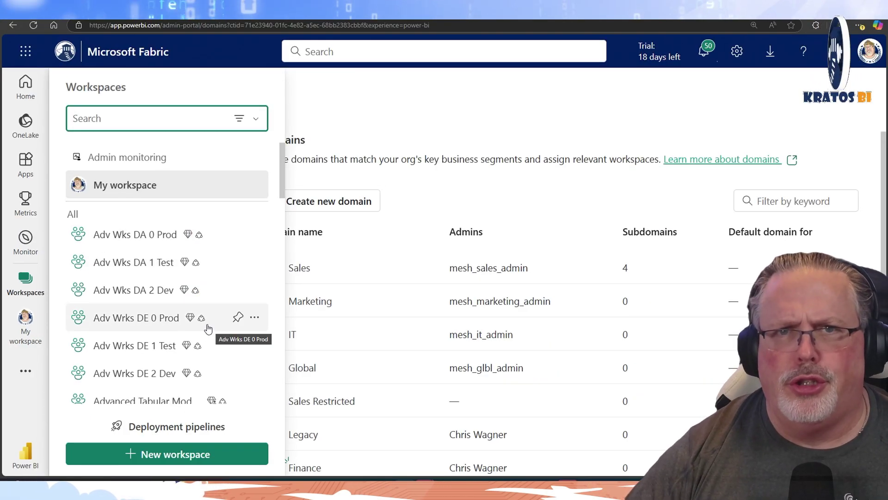
pyautogui.scroll(-5, 192, 280)
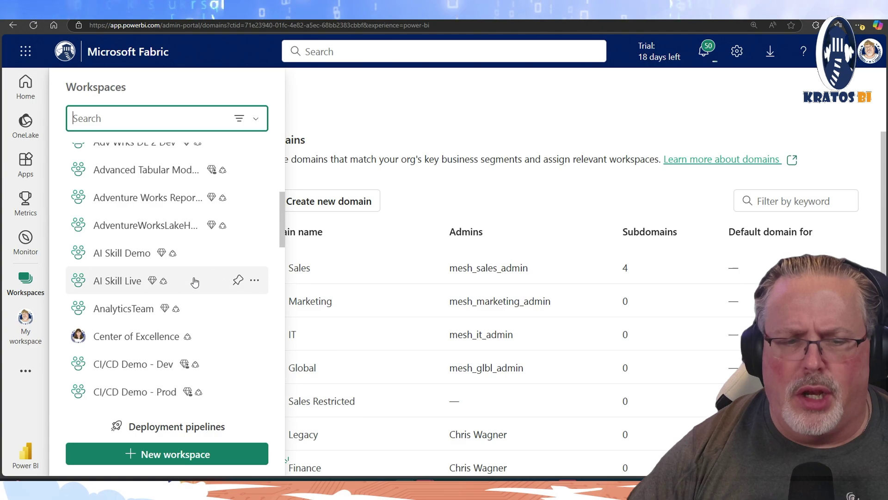
pyautogui.scroll(-3, 195, 281)
pyautogui.scroll(-6, 193, 282)
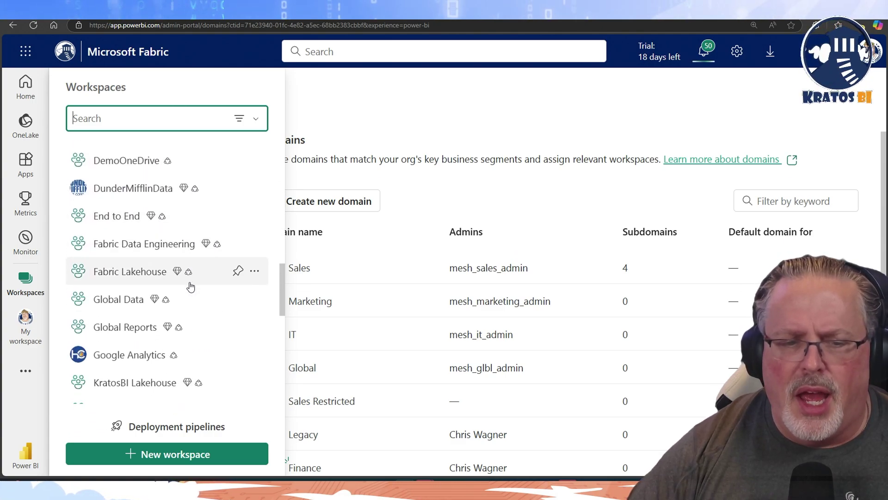
pyautogui.scroll(-7, 190, 287)
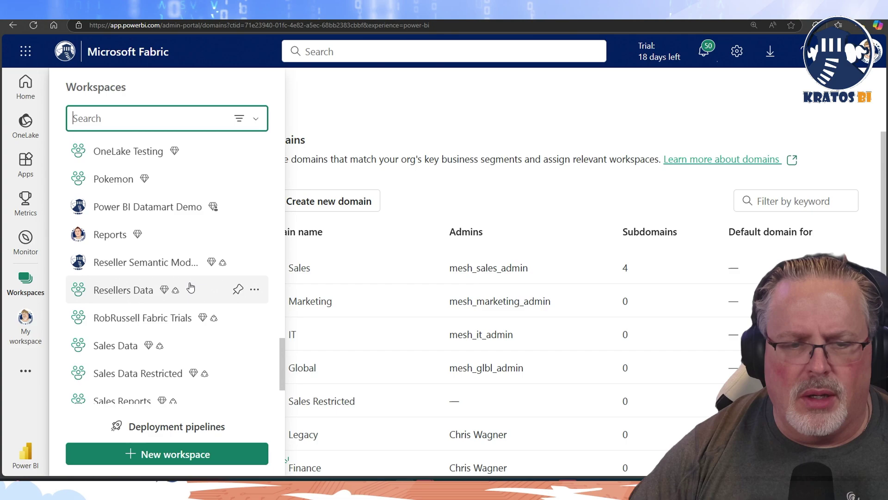
pyautogui.scroll(-2, 190, 287)
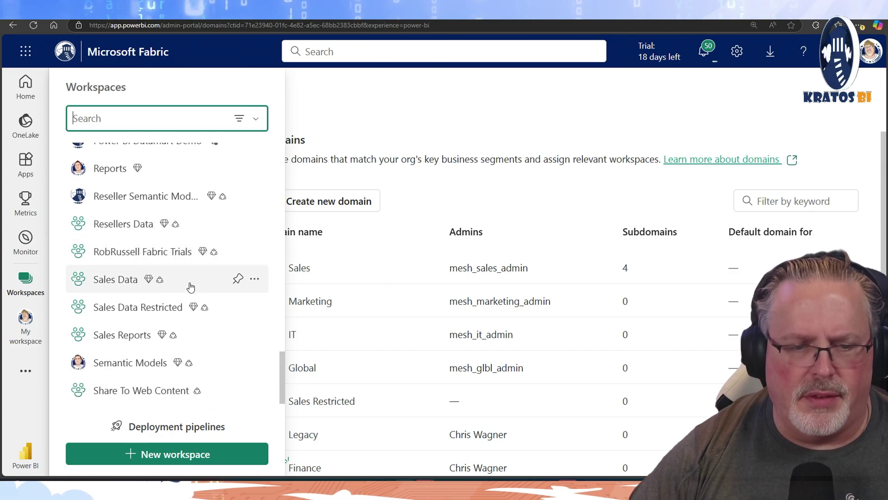
pyautogui.scroll(15, 190, 300)
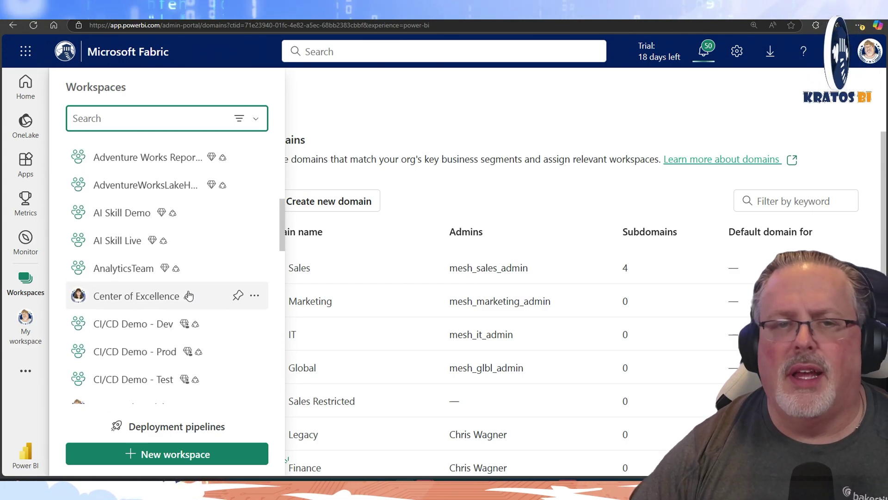
pyautogui.scroll(5, 189, 292)
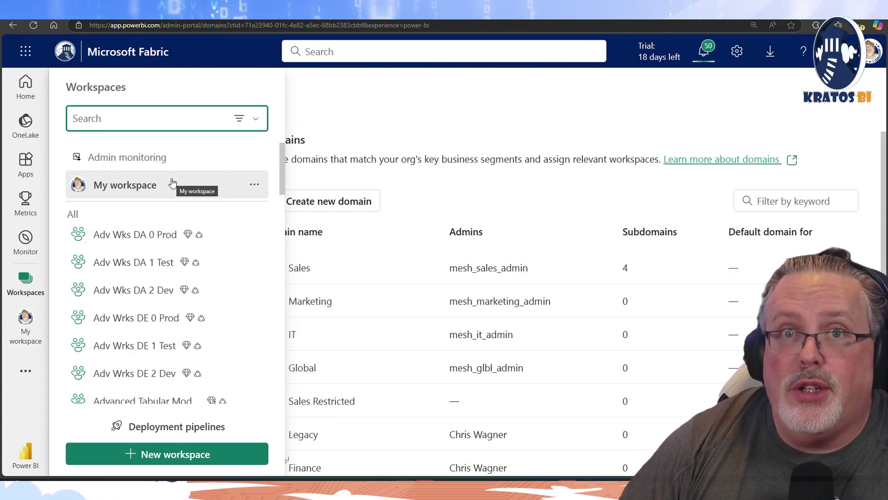
# Open the OneLake catalog and show items from All domains
pyautogui.click(25, 132)
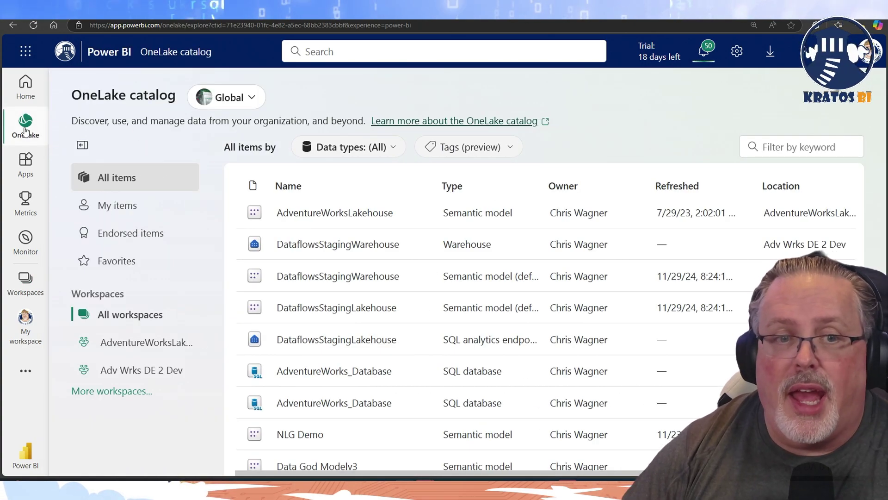
pyautogui.click(241, 106)
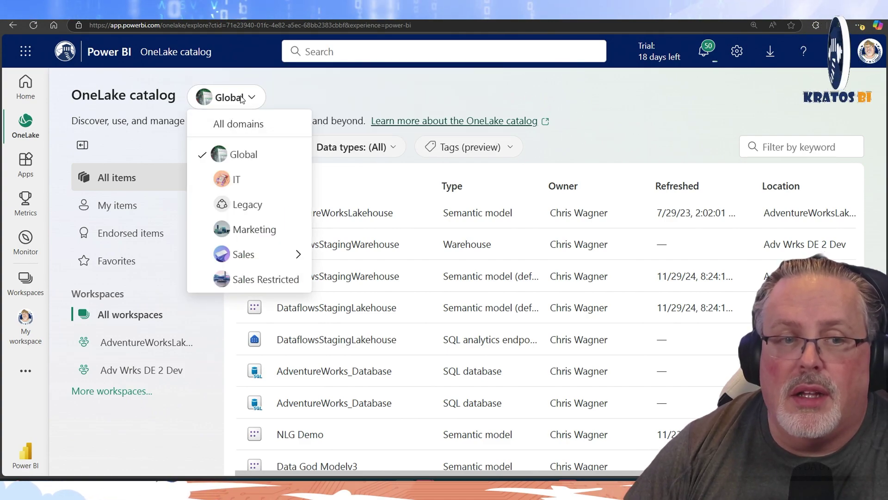
pyautogui.click(282, 123)
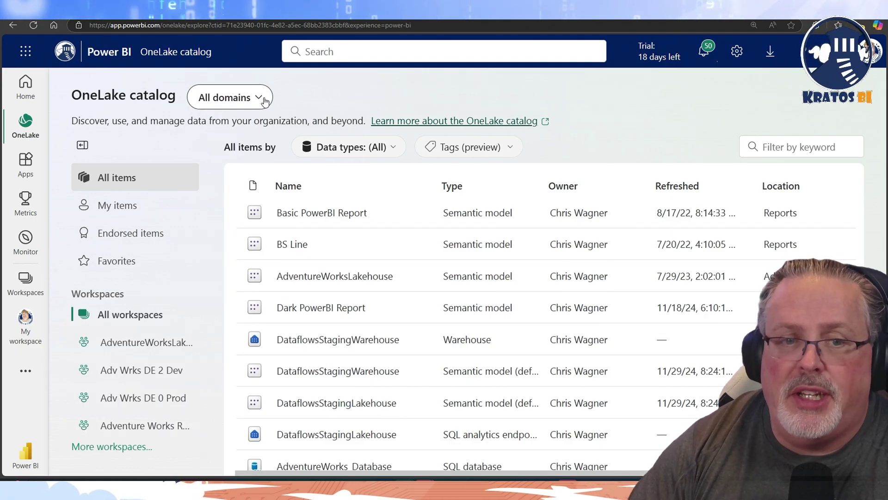
pyautogui.click(265, 100)
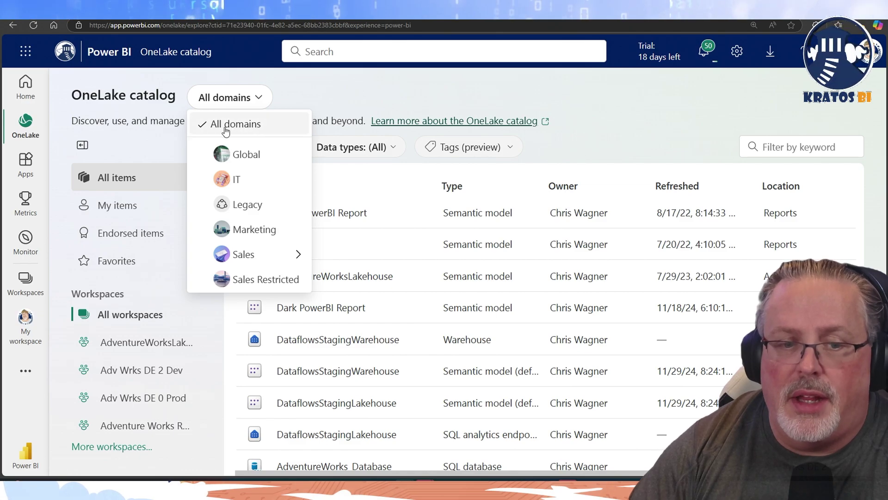
pyautogui.click(294, 103)
pyautogui.scroll(-1, 314, 265)
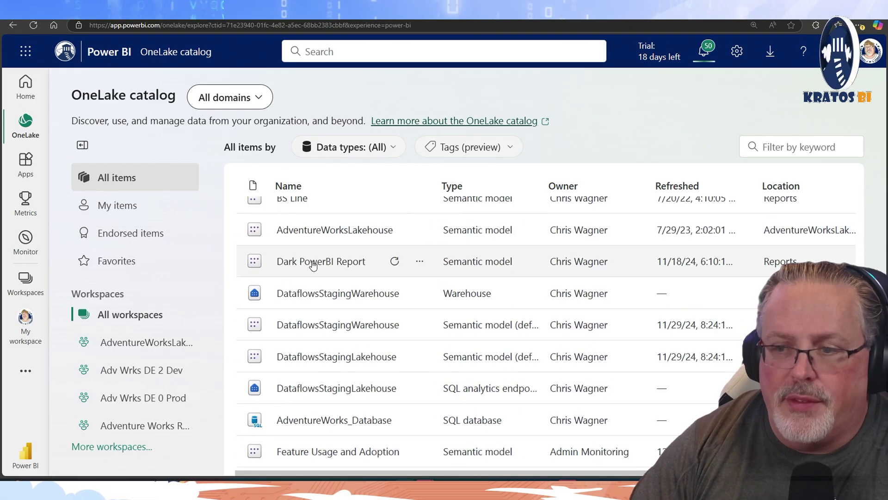
pyautogui.scroll(1, 313, 265)
# Filter the catalog to IT, try Sales Restricted, then settle back on IT
pyautogui.click(266, 100)
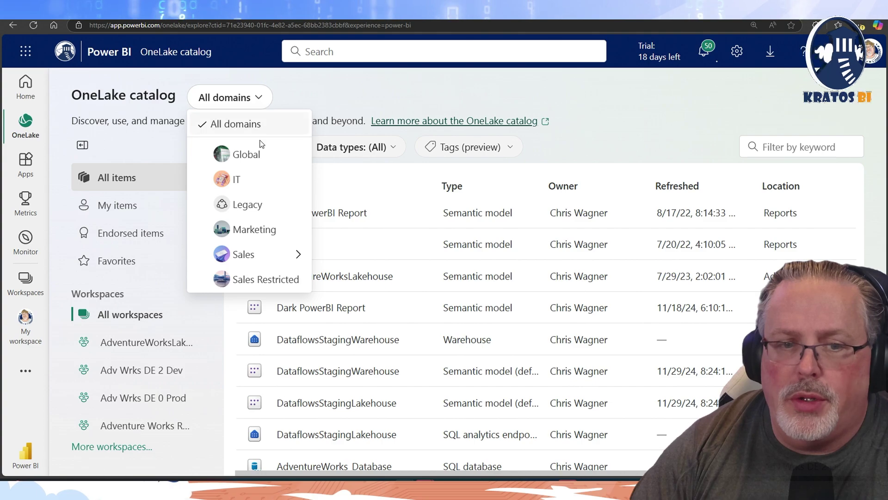
pyautogui.click(239, 178)
pyautogui.click(238, 101)
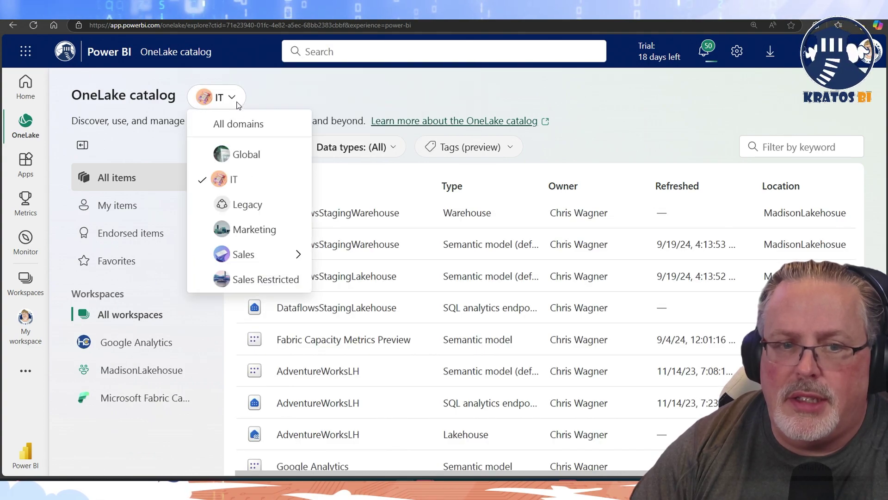
pyautogui.click(240, 278)
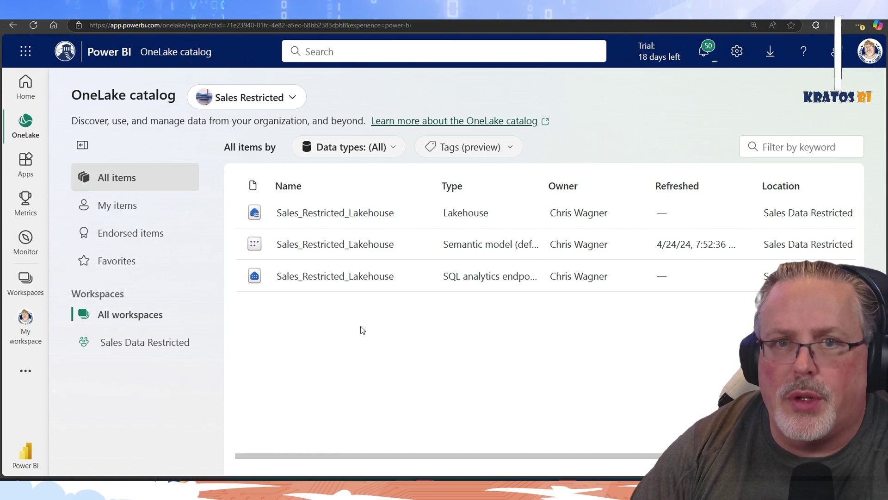
pyautogui.click(292, 98)
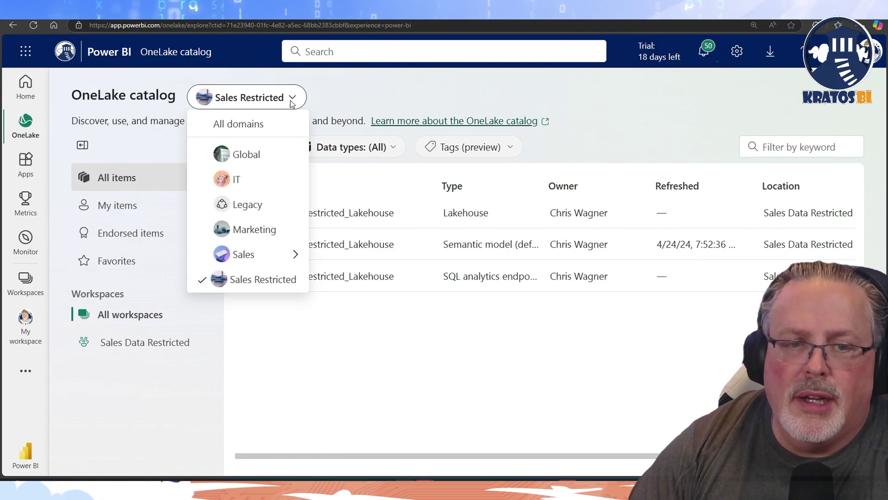
pyautogui.click(244, 185)
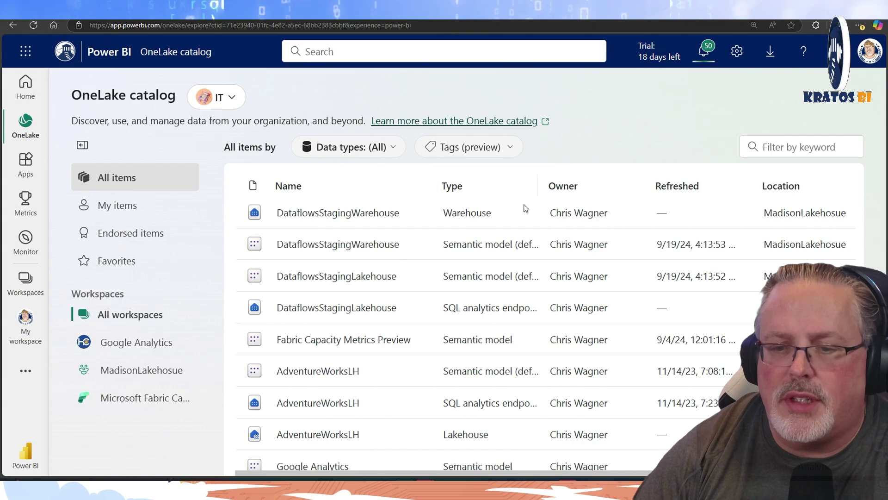
pyautogui.scroll(-3, 488, 266)
pyautogui.scroll(3, 431, 281)
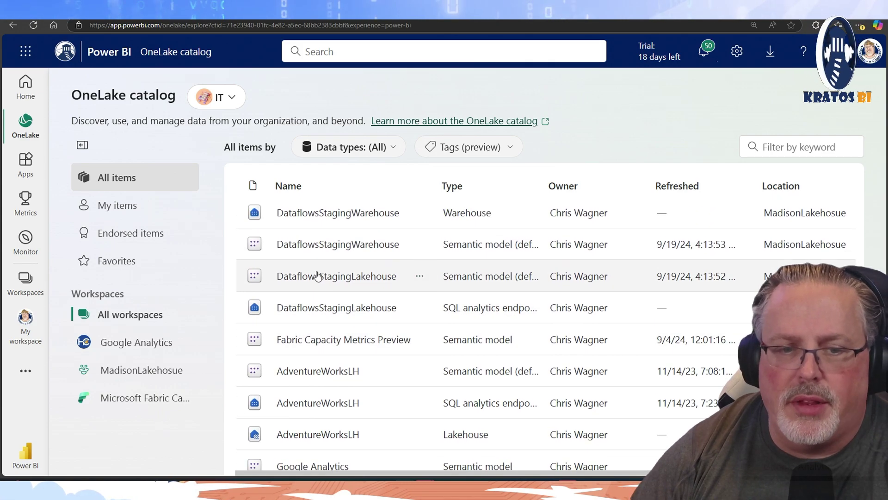
# Inspect the DataflowsStagingWarehouse warehouse details, expanding and collapsing its dbo schema
pyautogui.click(304, 217)
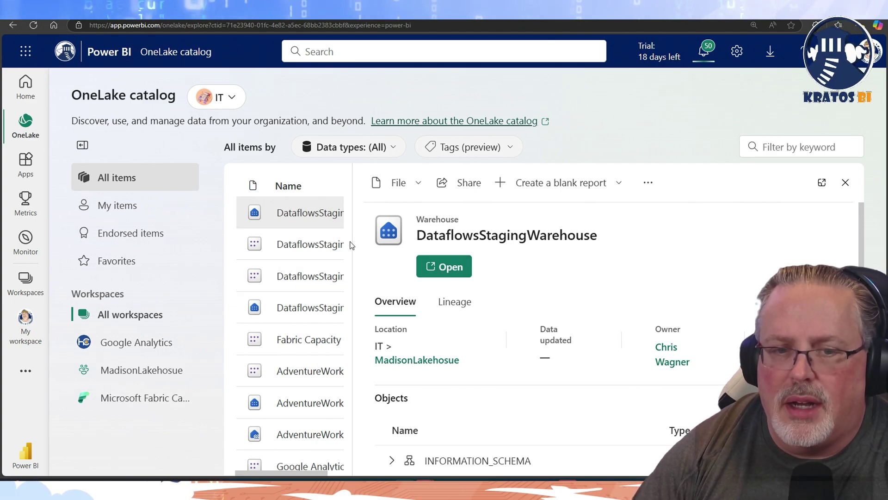
pyautogui.scroll(-2, 519, 283)
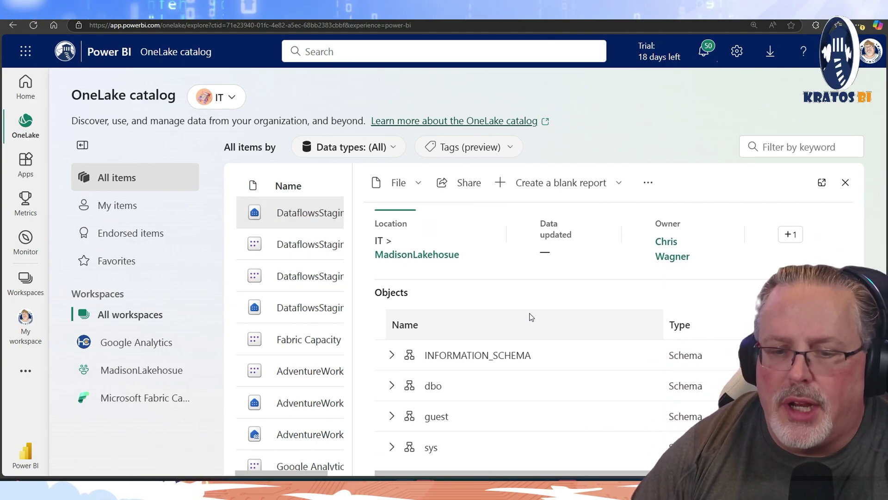
pyautogui.click(392, 385)
pyautogui.scroll(-1, 452, 382)
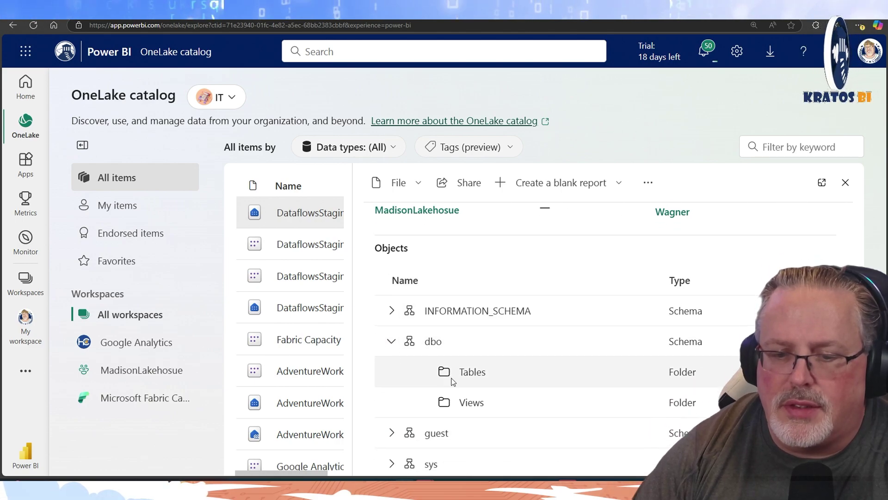
pyautogui.scroll(-1, 452, 381)
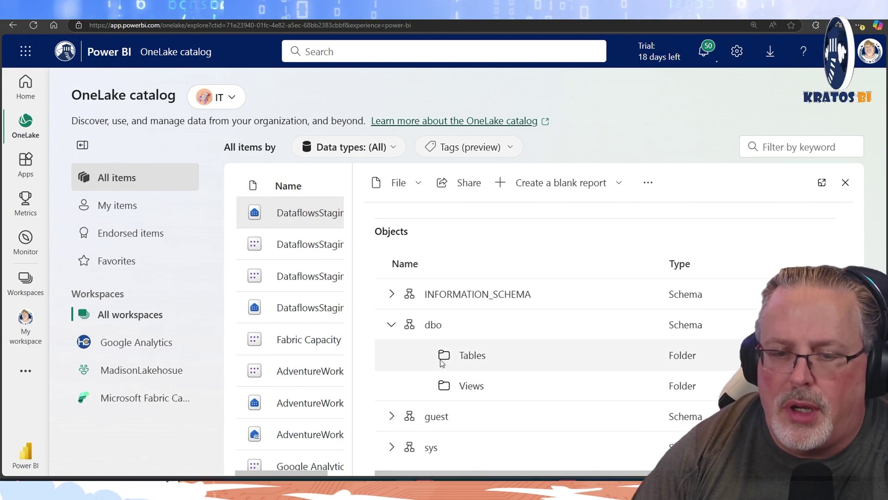
pyautogui.click(391, 324)
pyautogui.scroll(3, 387, 356)
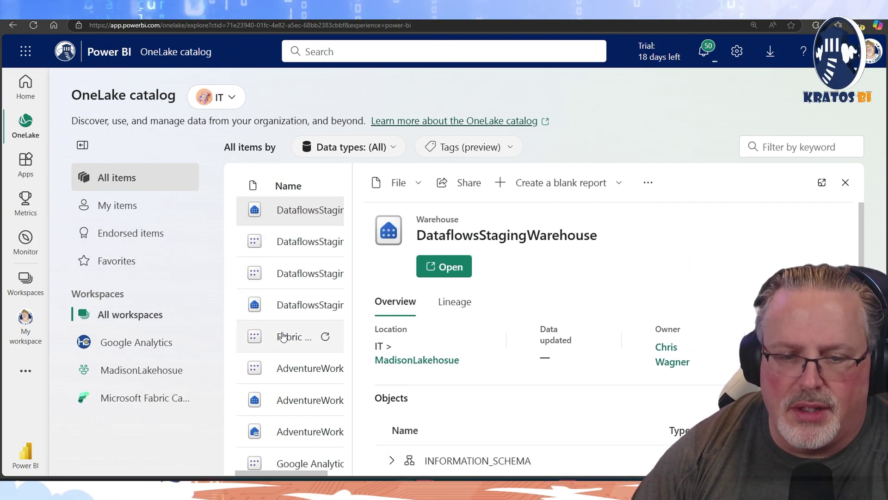
pyautogui.scroll(-2, 285, 328)
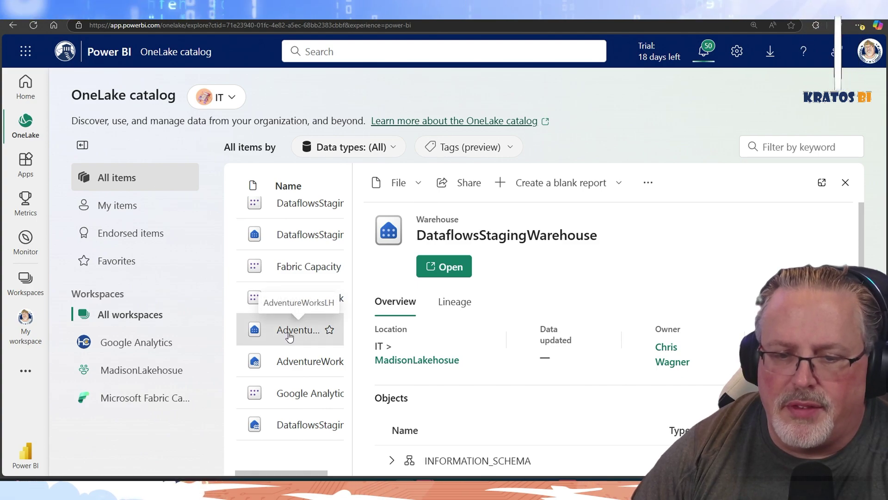
# Open the AdventureWorksLH lakehouse's Lineage tab, showing its SQL endpoint, semantic model and notebook
pyautogui.click(282, 331)
pyautogui.scroll(-1, 403, 351)
pyautogui.scroll(1, 402, 342)
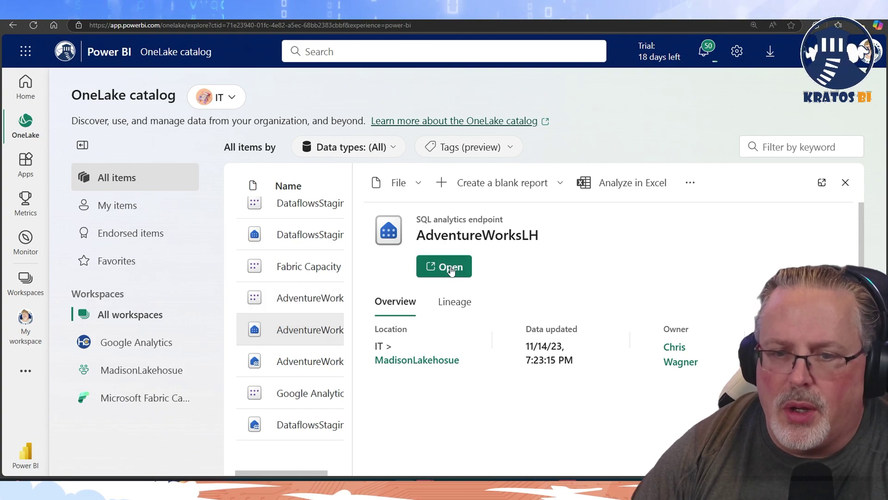
pyautogui.click(287, 363)
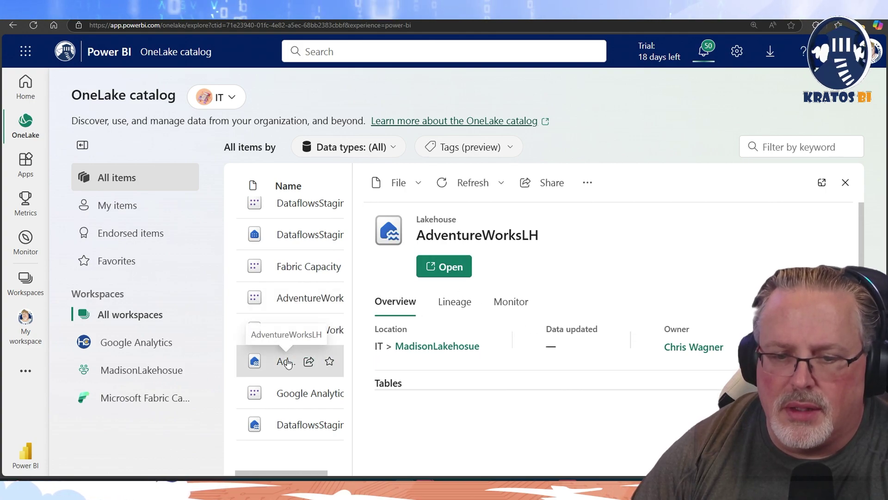
pyautogui.click(461, 311)
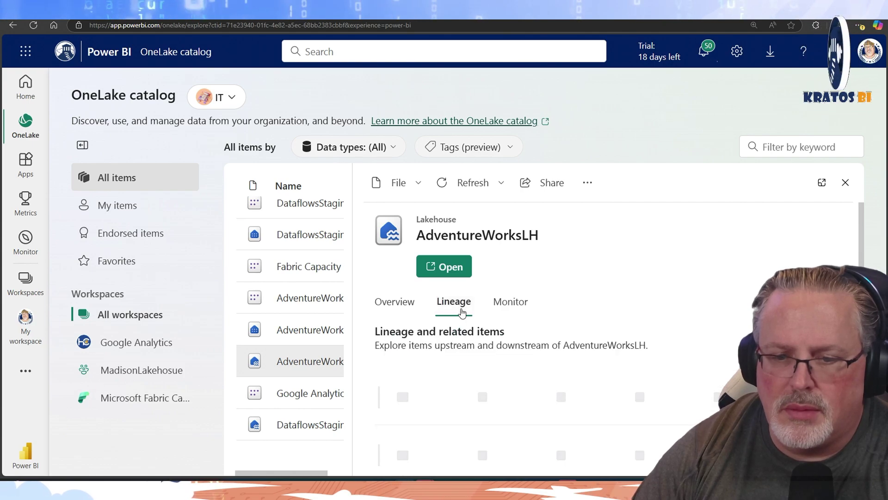
pyautogui.scroll(-1, 481, 337)
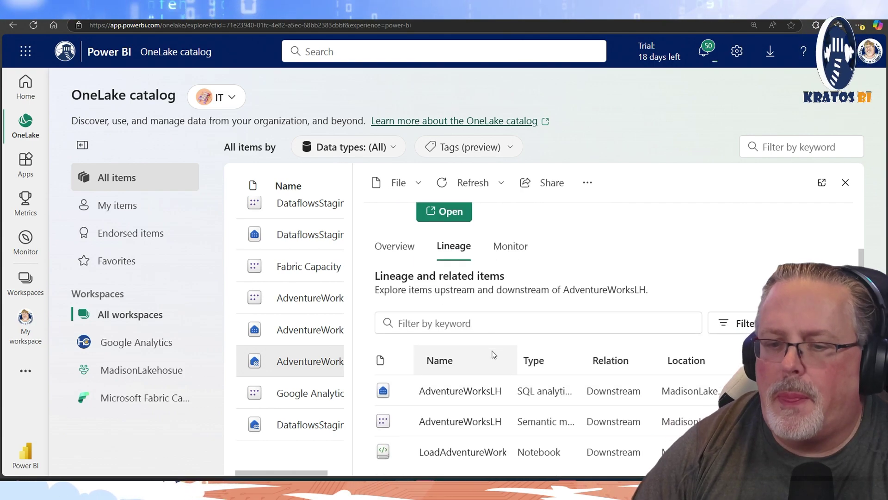